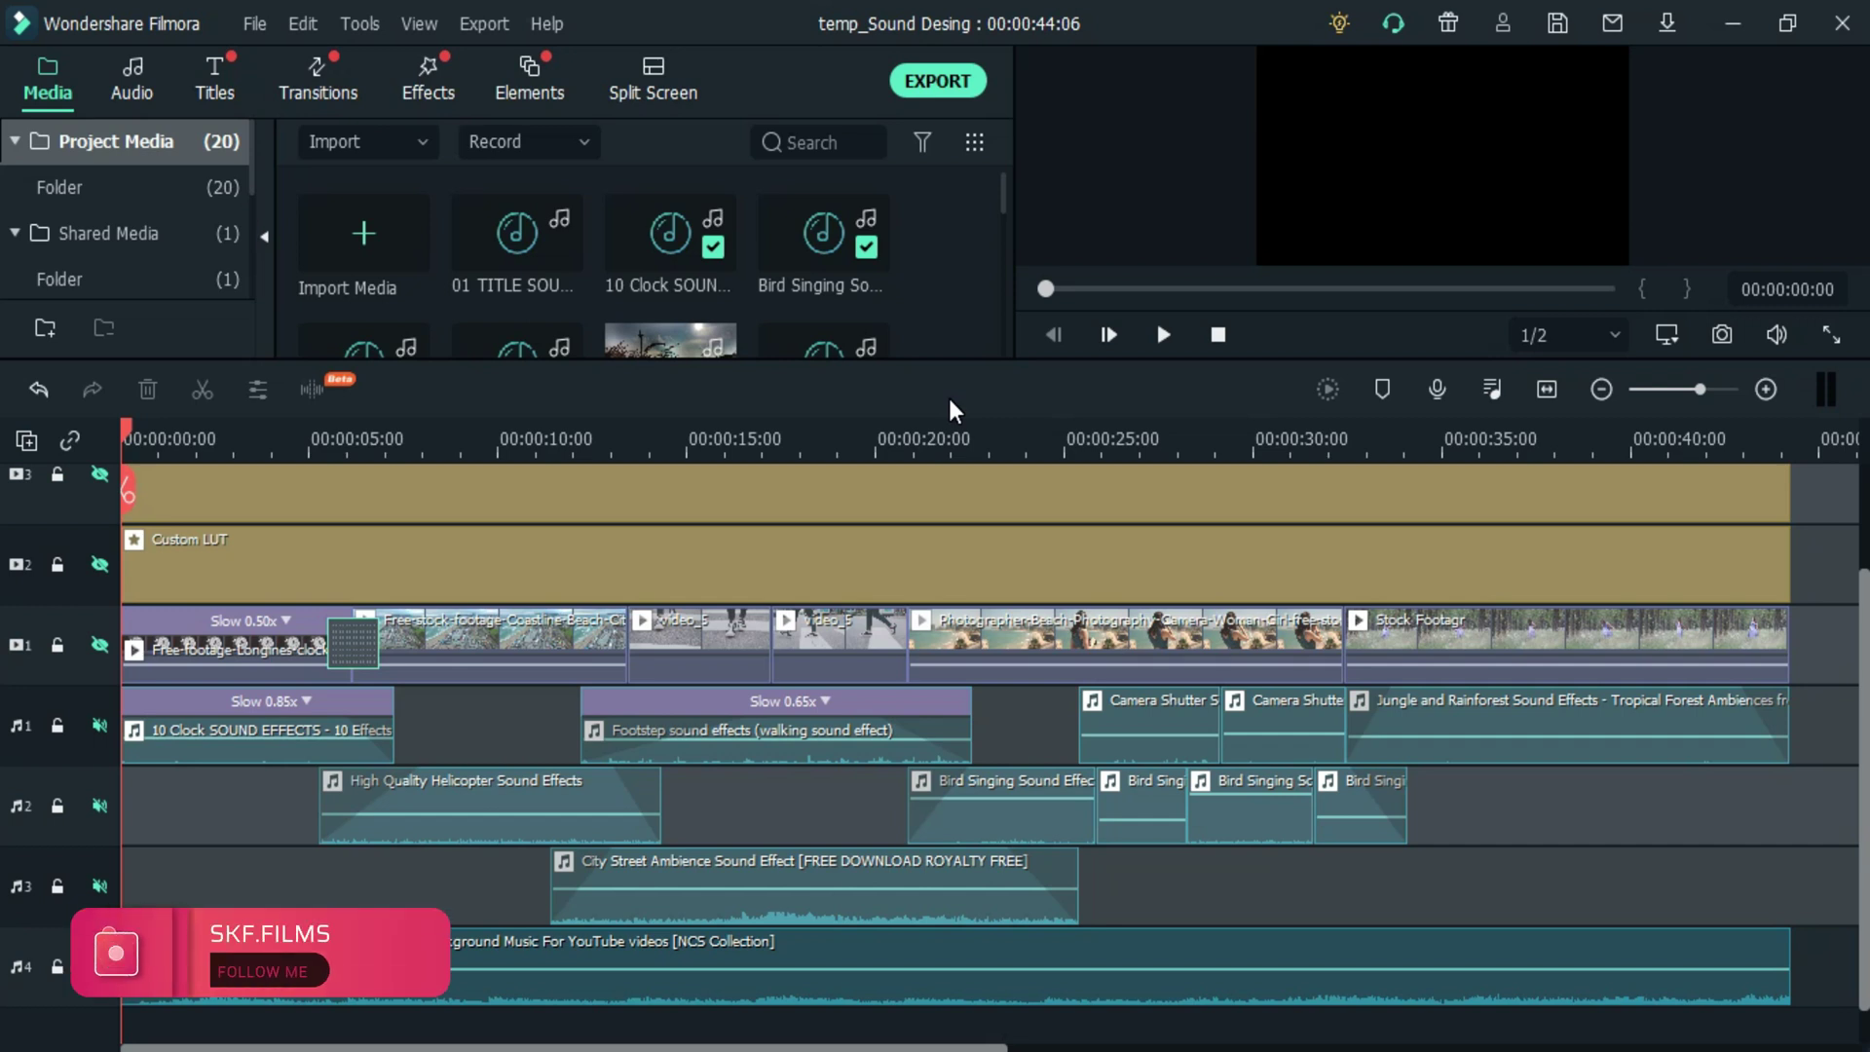
scroll(969, 347, "down", 2)
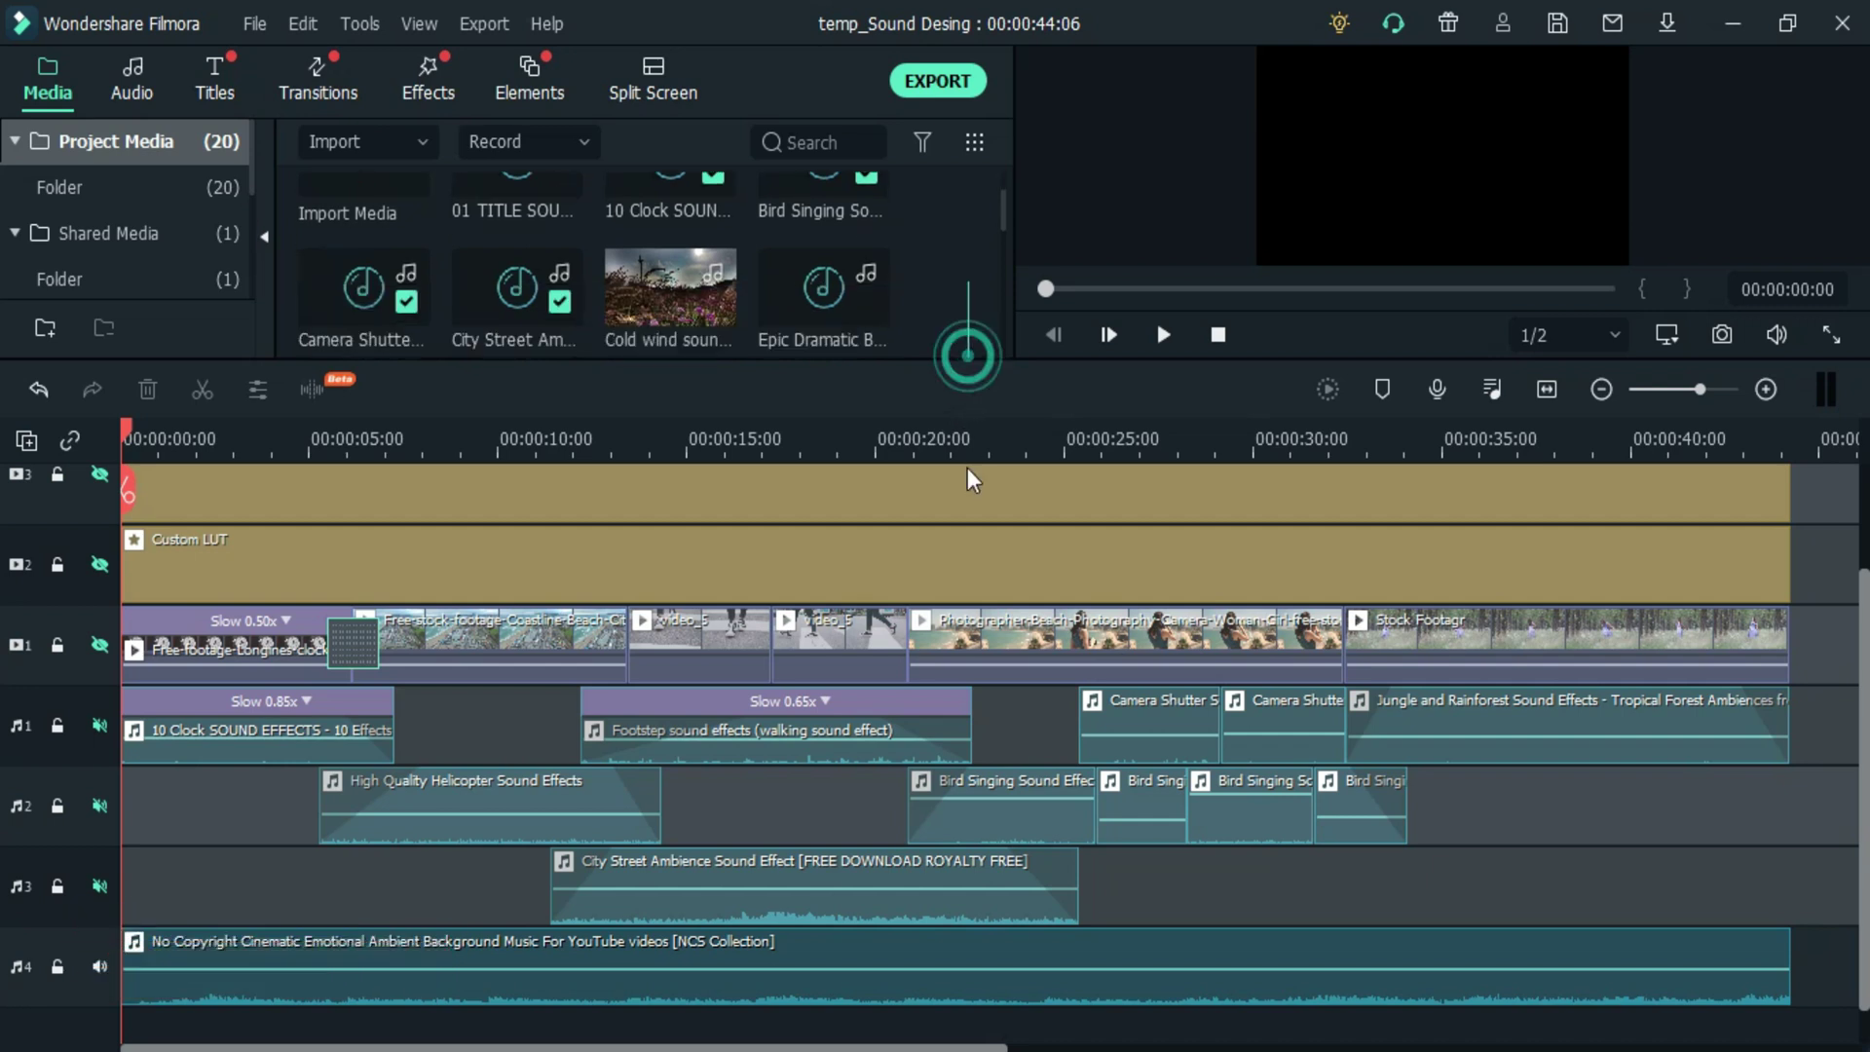
- Drag the media/timeline divider to enlarge the preview area, then select the background music clip
left_click(981, 356)
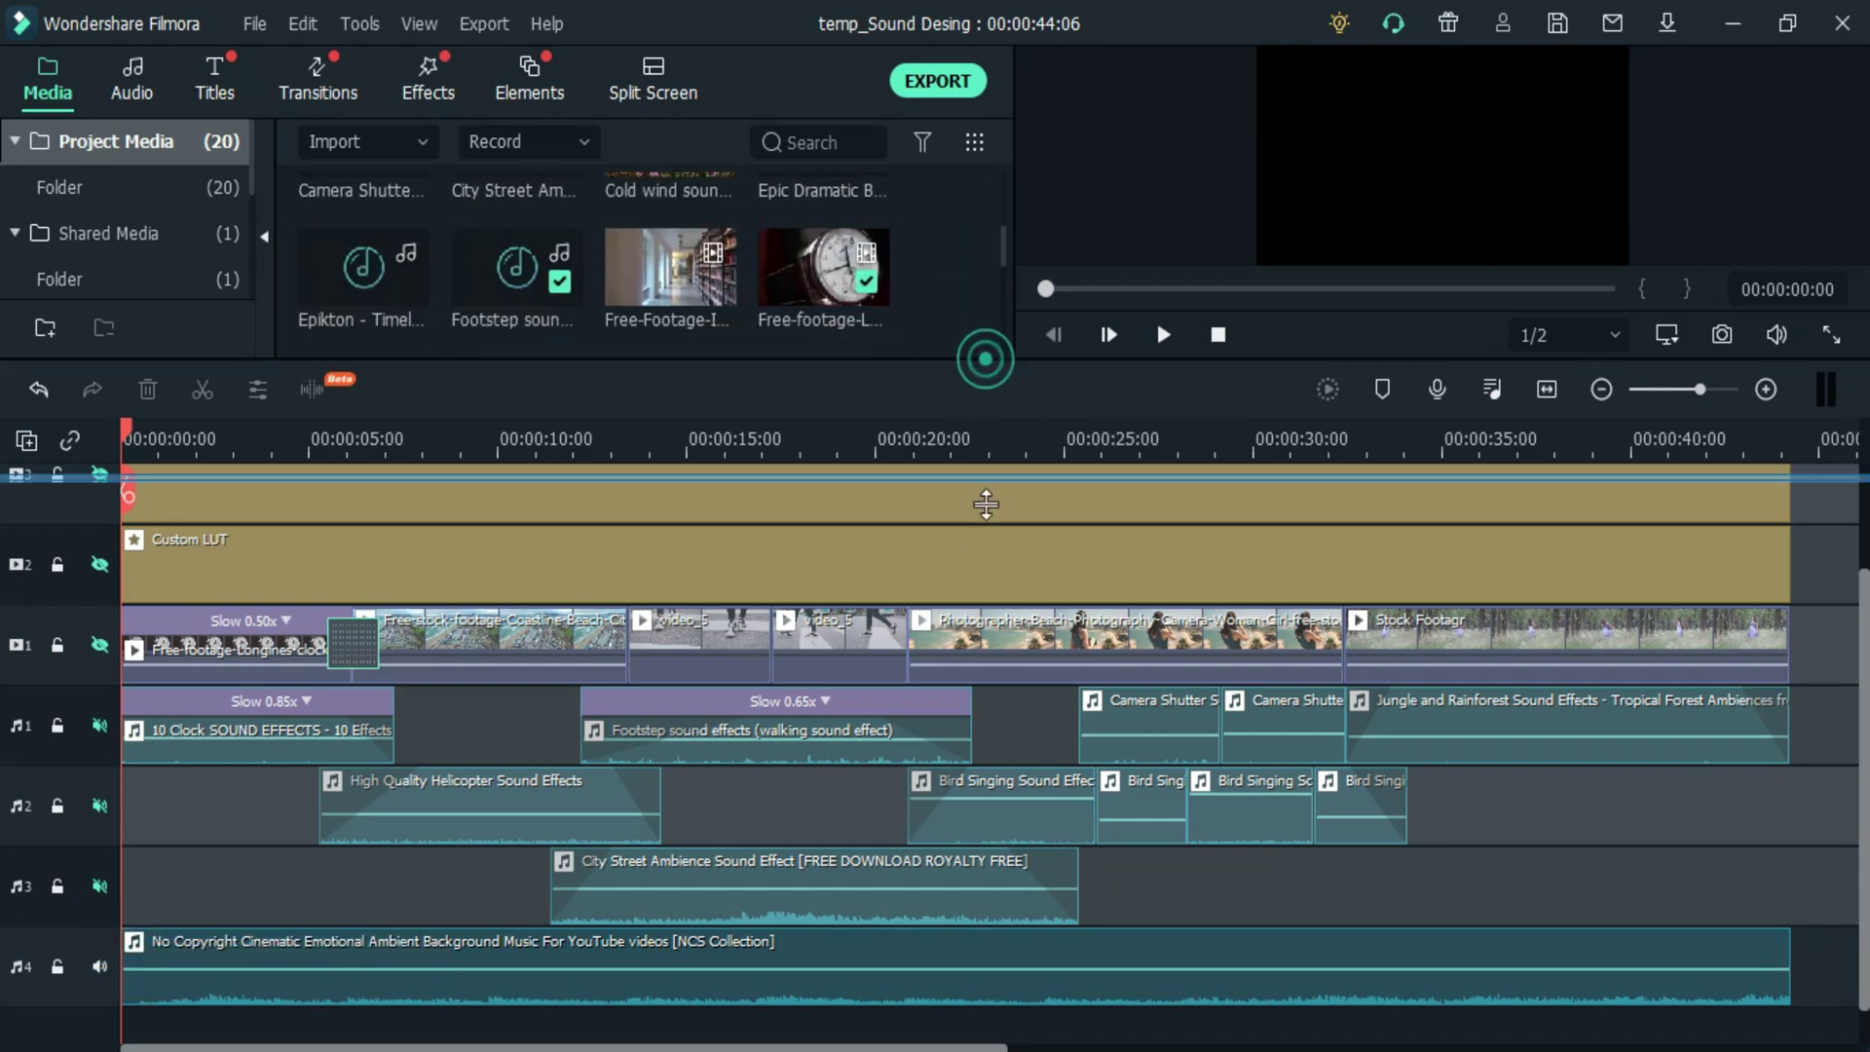
left_click_drag(991, 698, 993, 694)
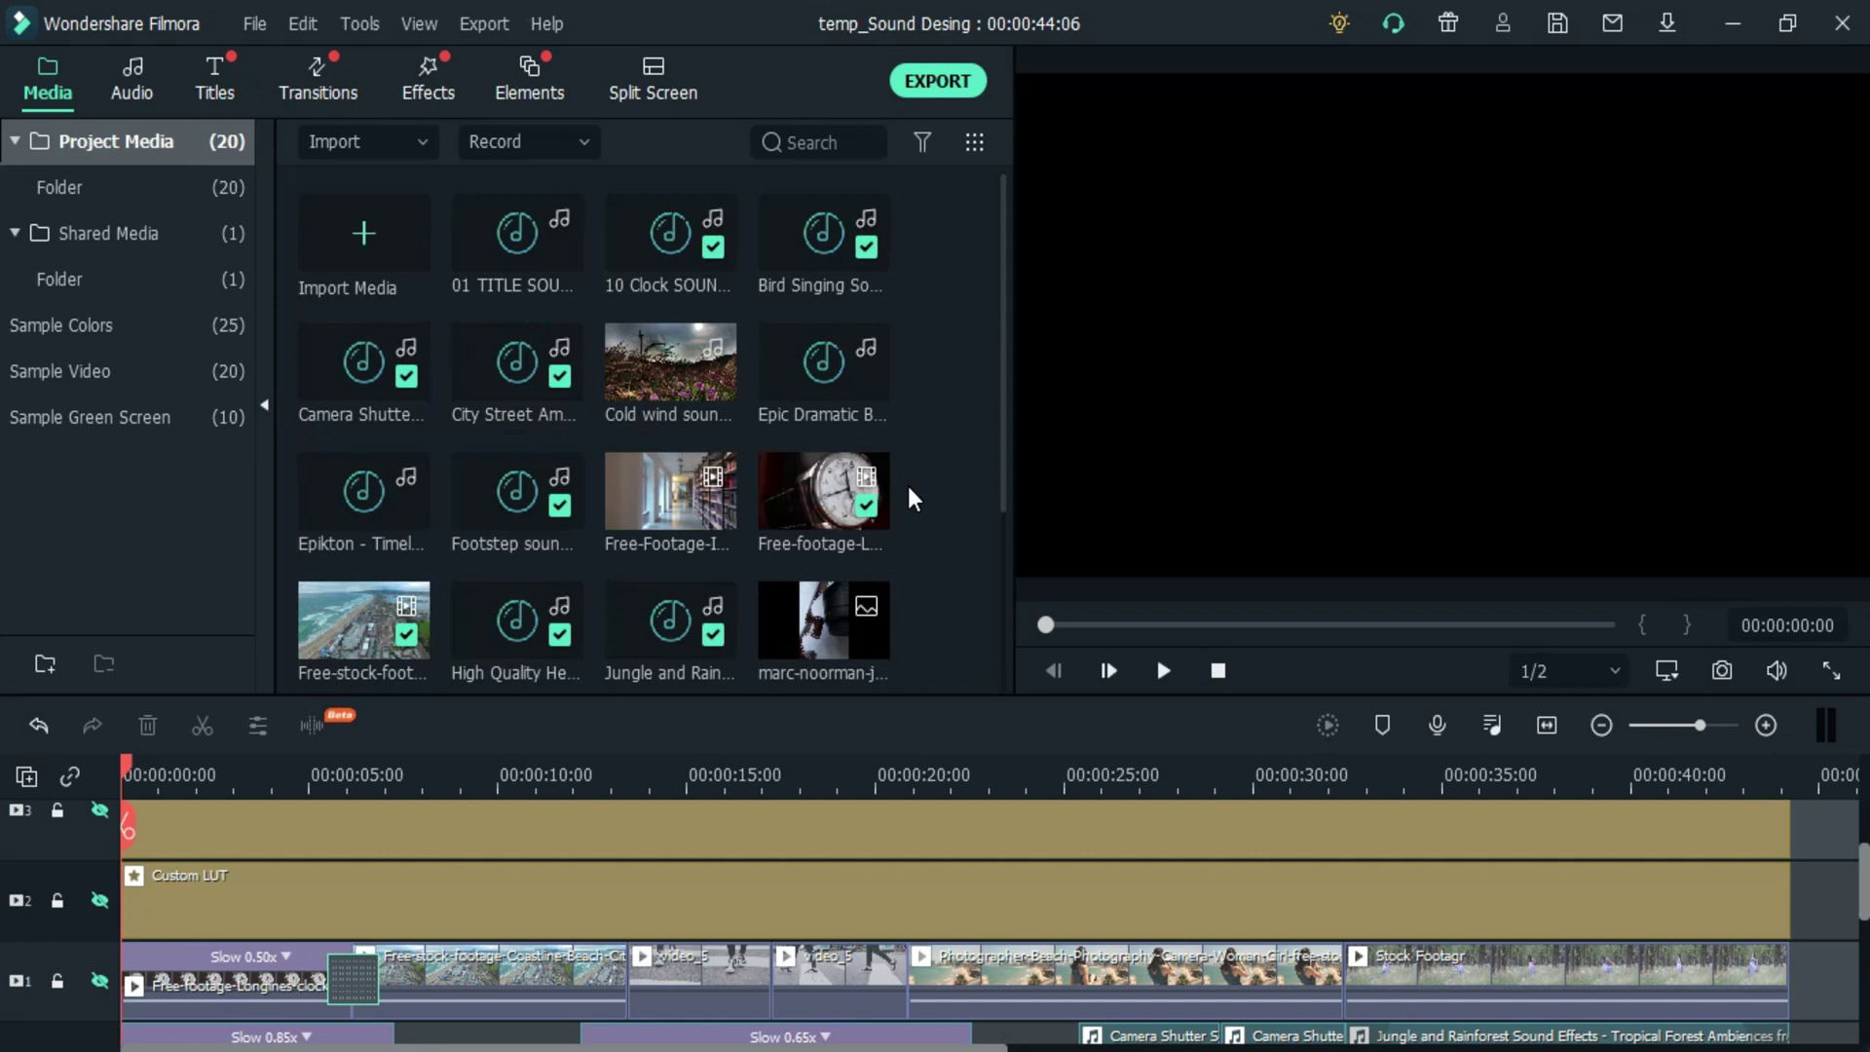
scroll(908, 489, "down", 3)
scroll(908, 481, "up", 3)
left_click_drag(964, 697, 944, 416)
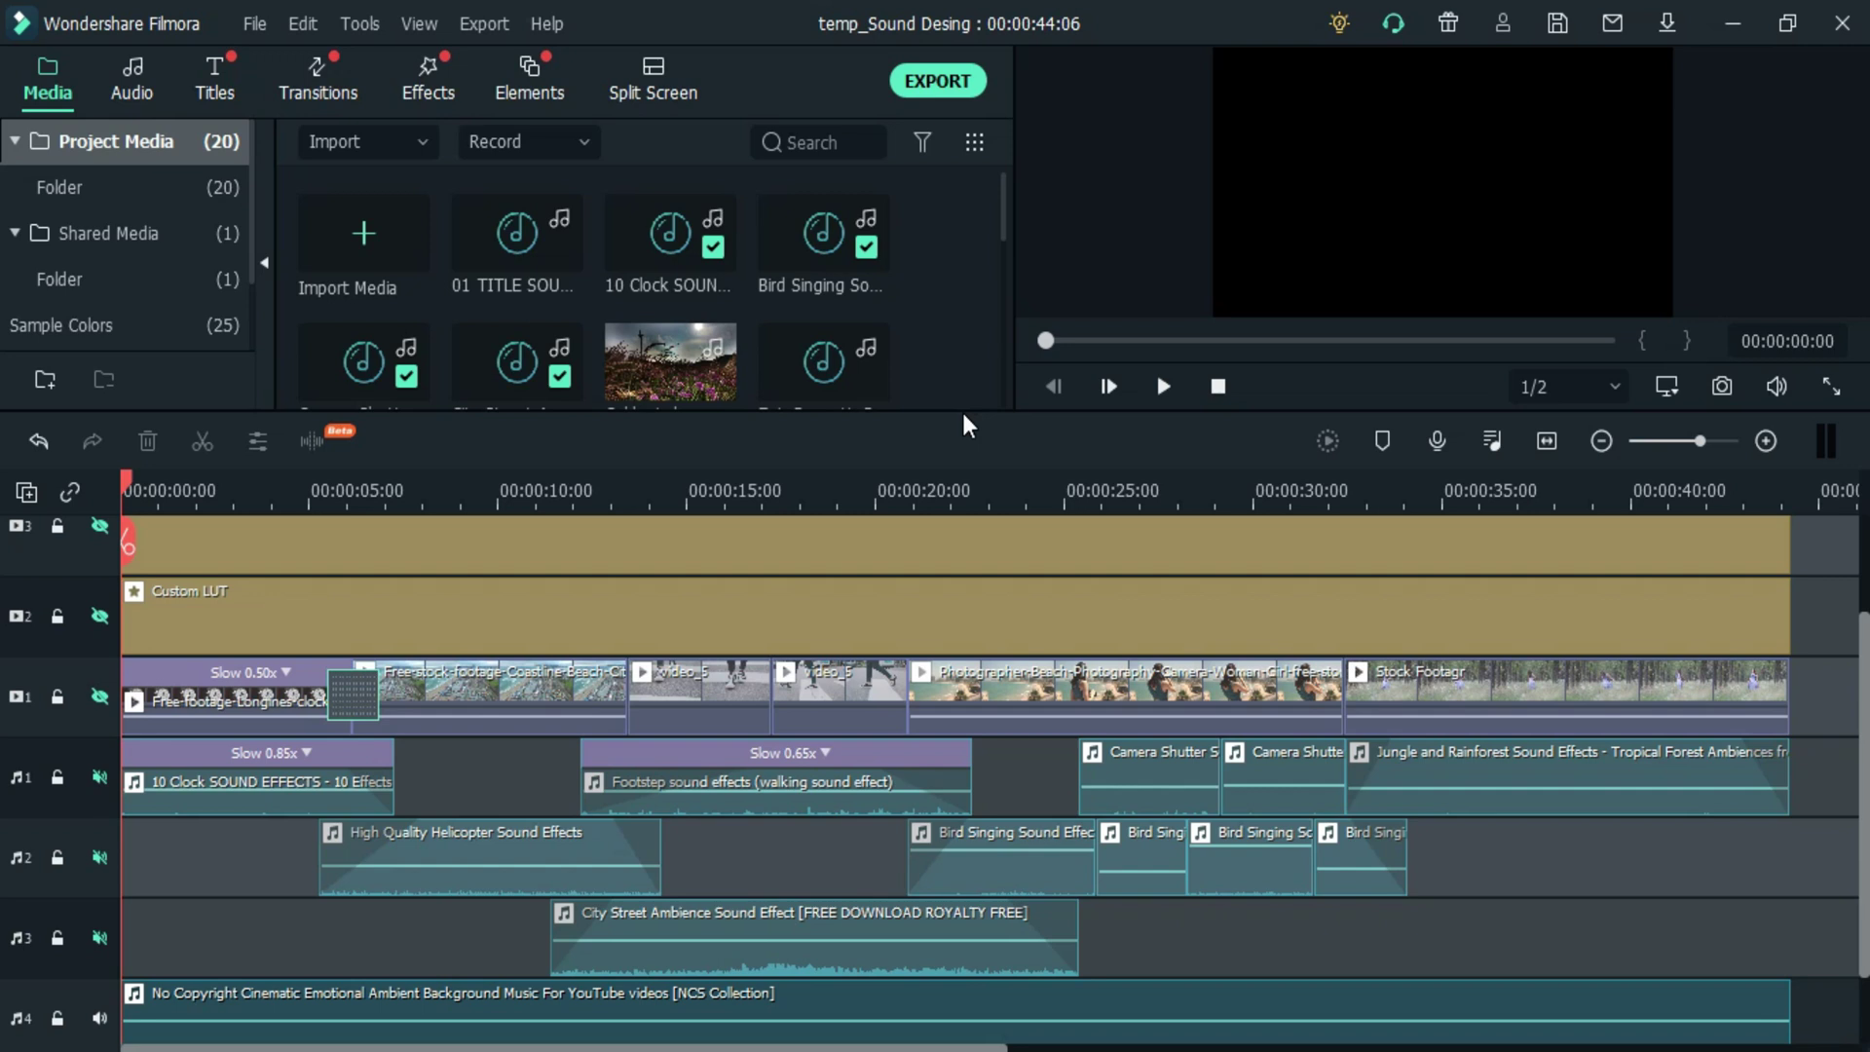
left_click_drag(964, 411, 965, 355)
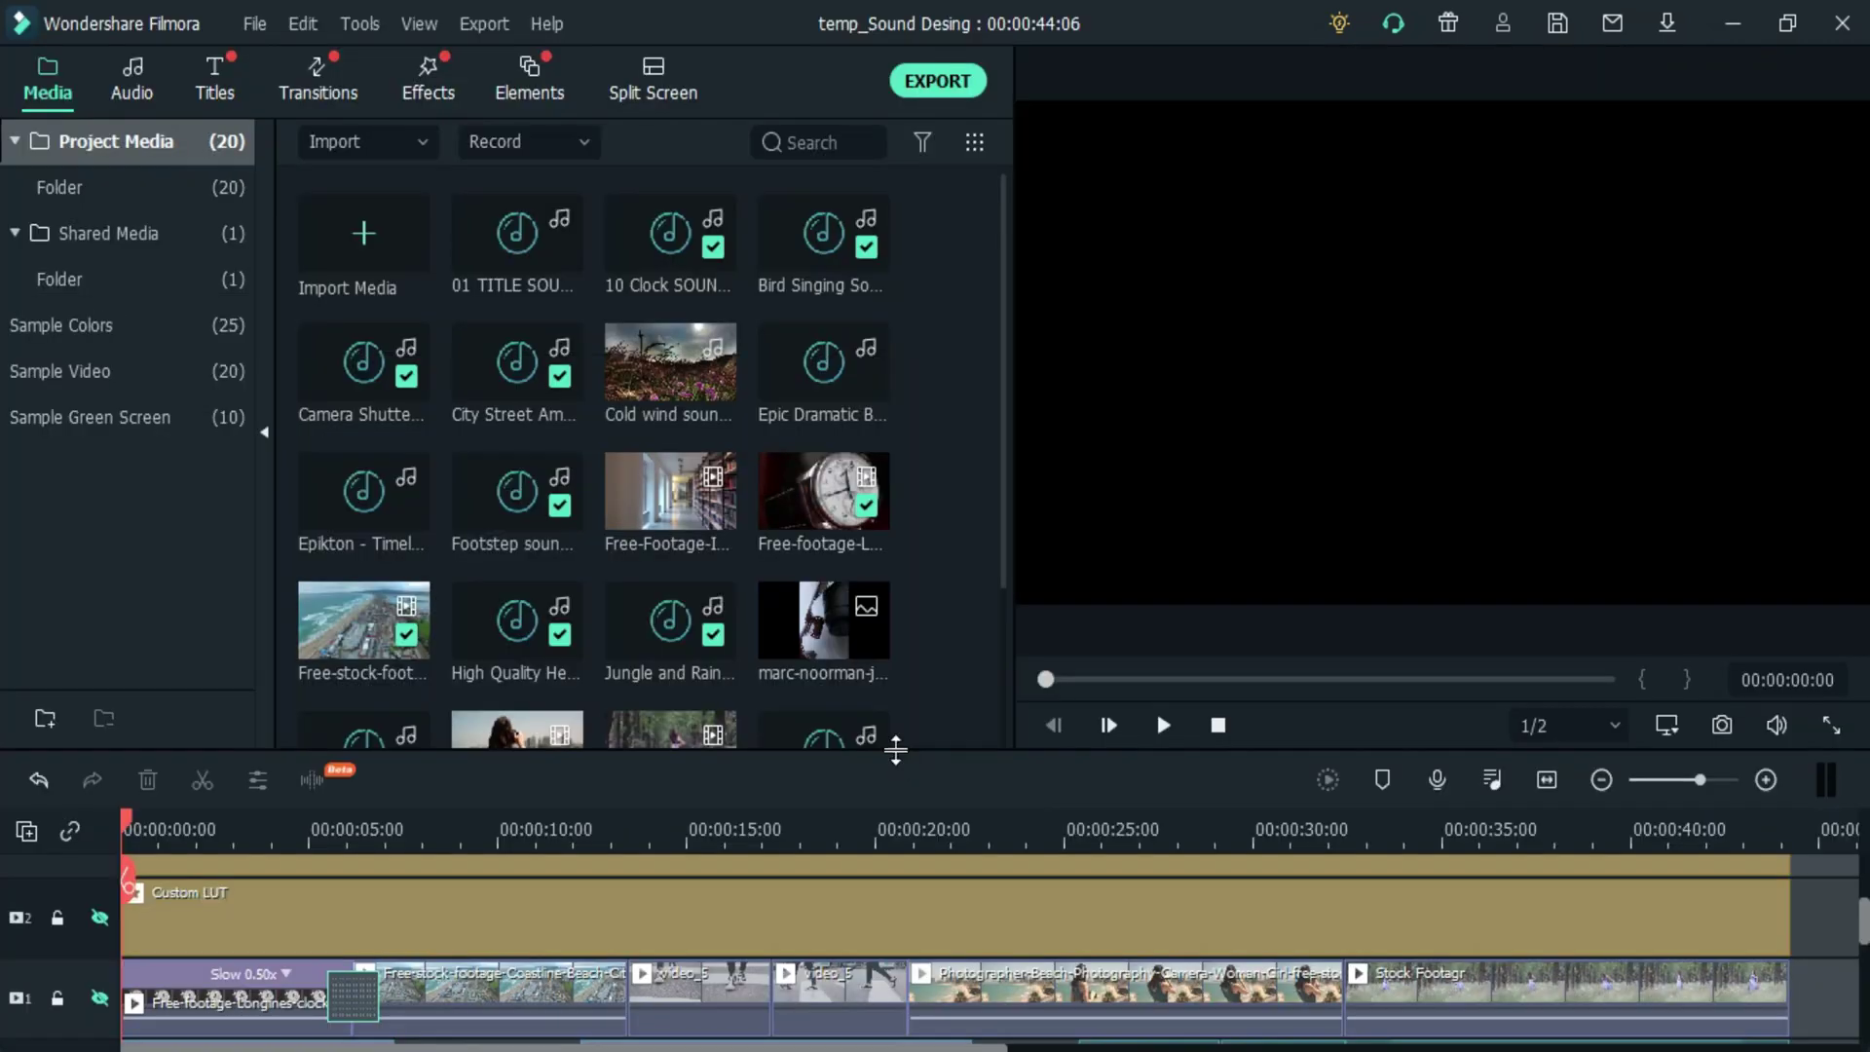
left_click_drag(895, 749, 895, 445)
scroll(524, 725, "down", 1)
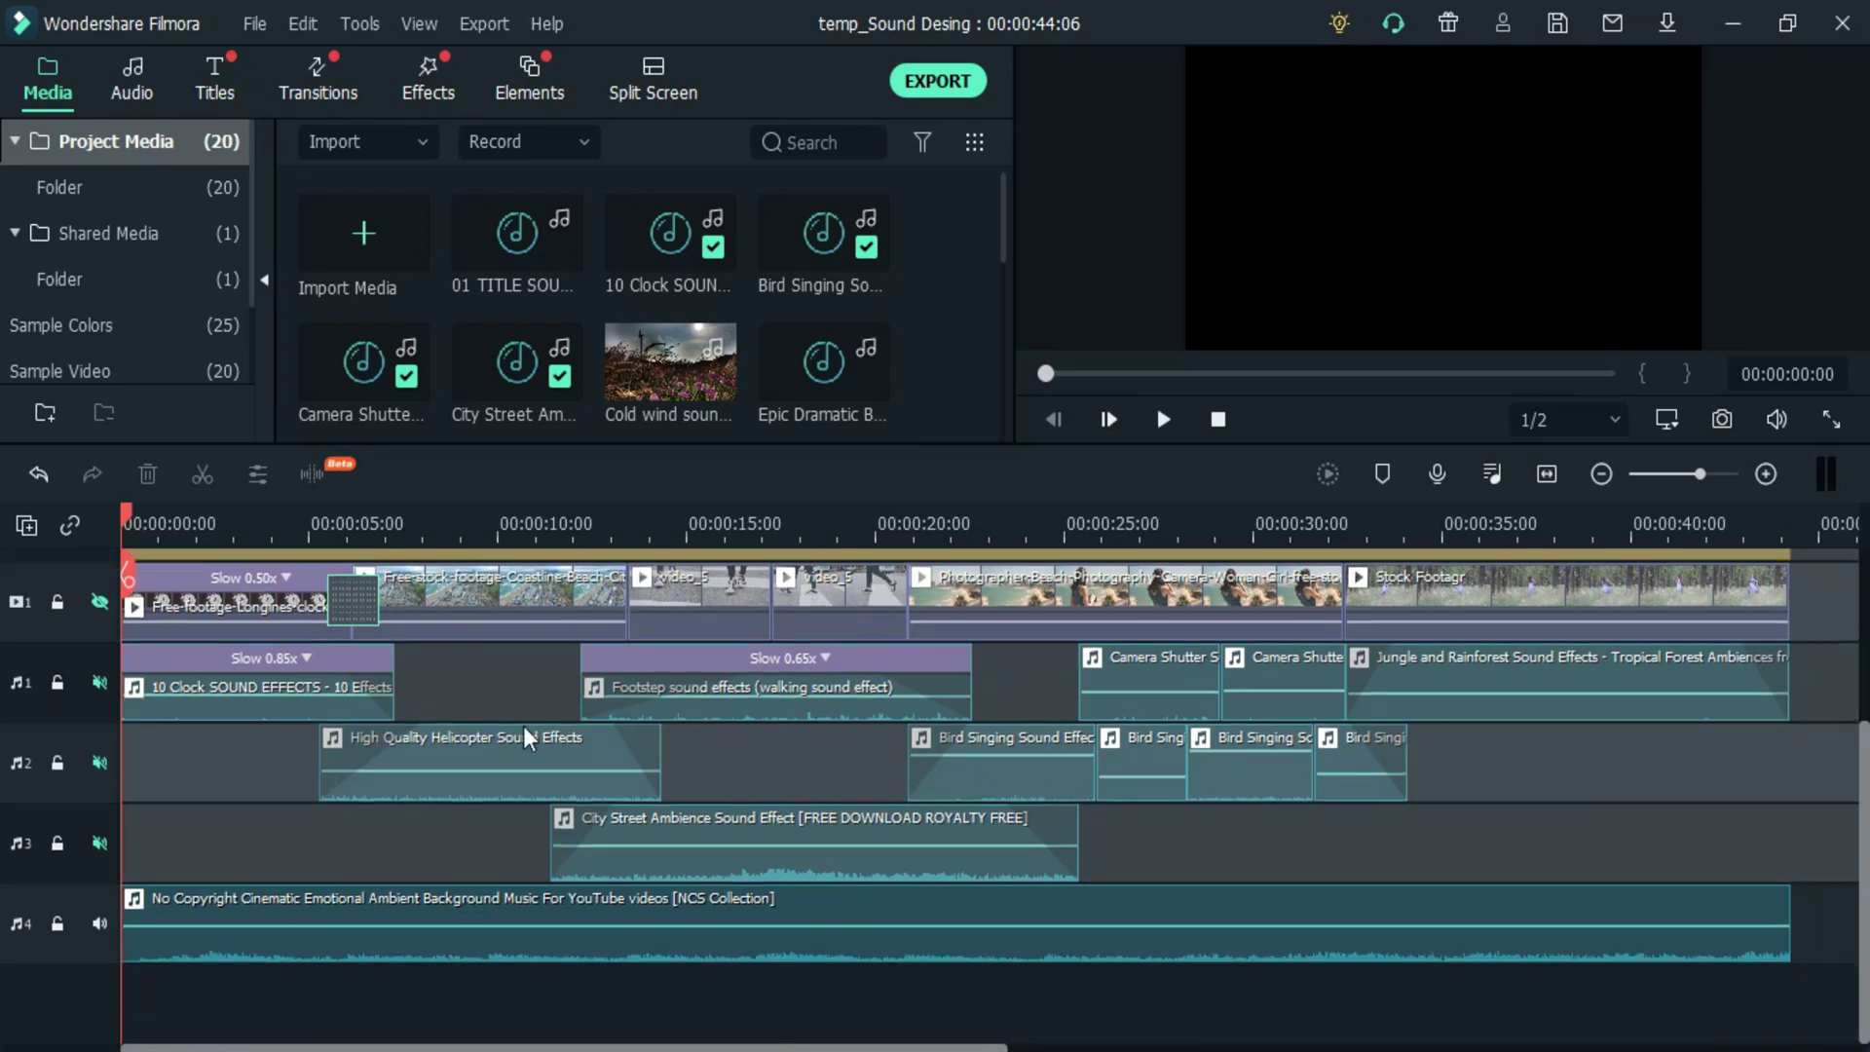
left_click(329, 947)
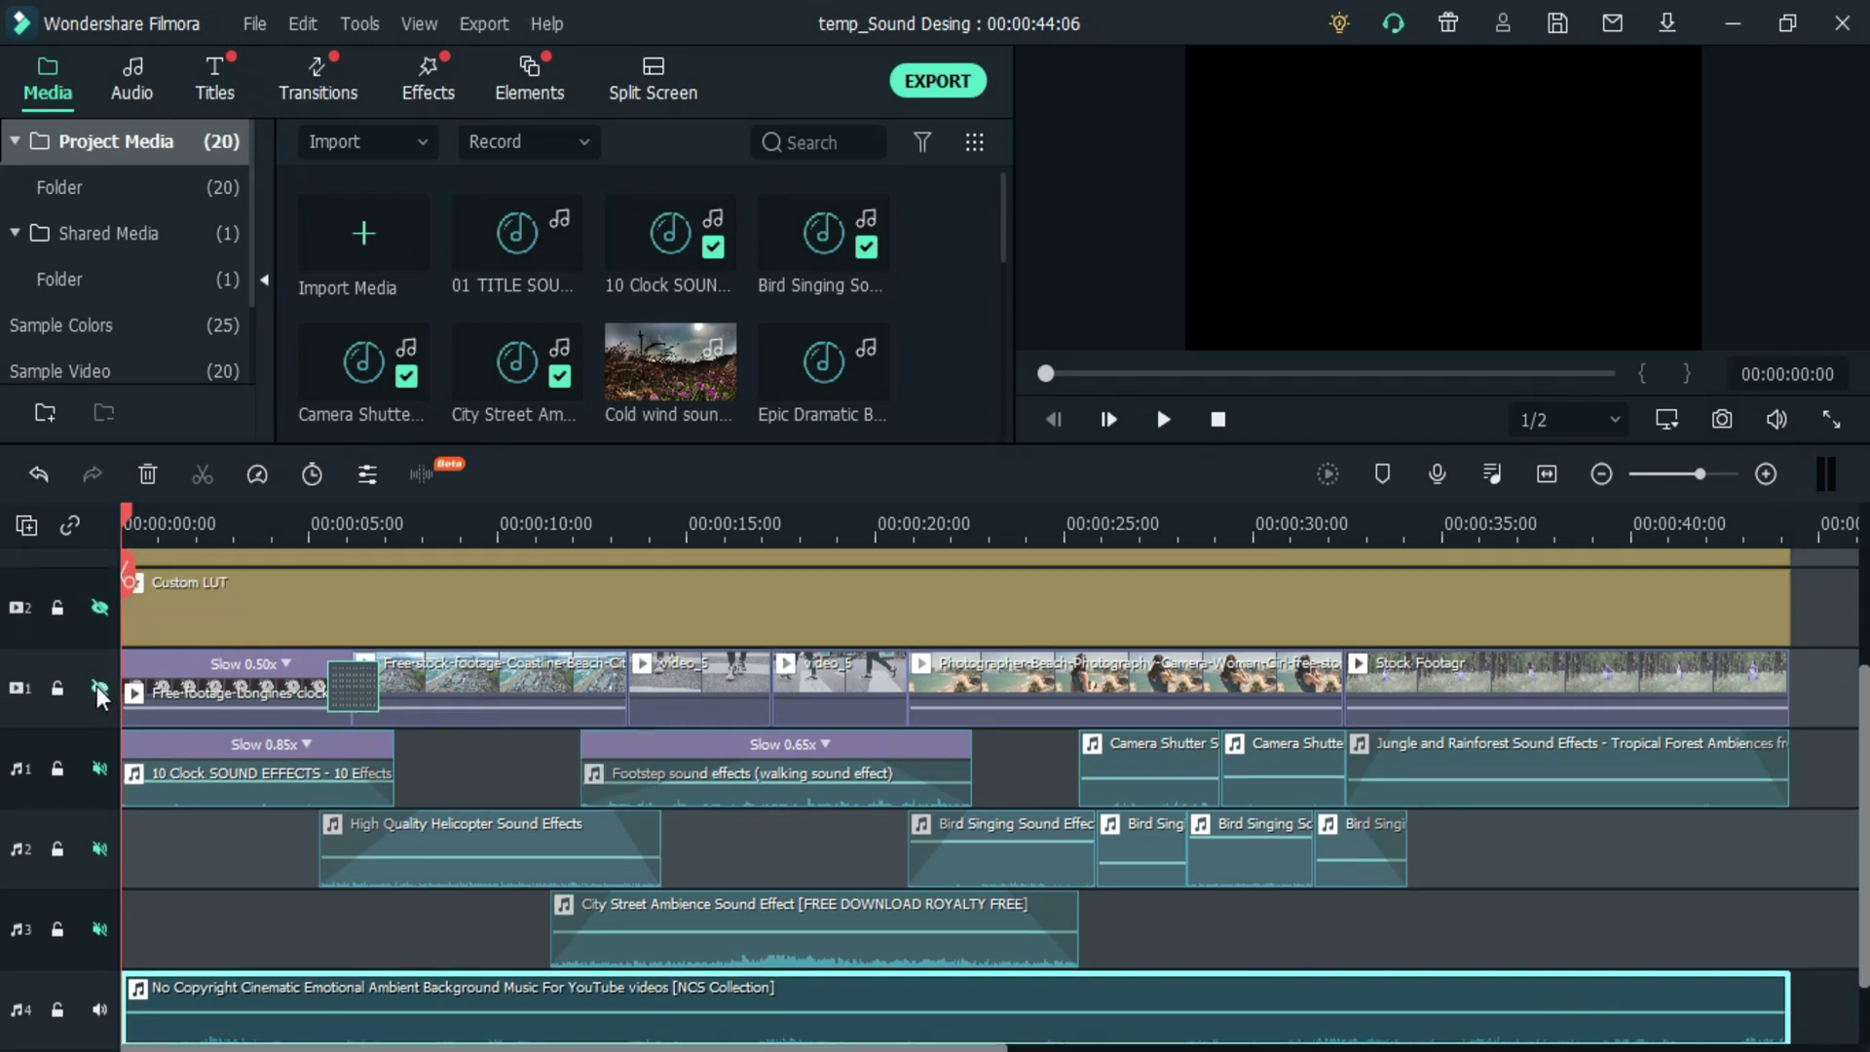
- Show video track 1, play the edit with system volume raised, then stop at the start
left_click(99, 688)
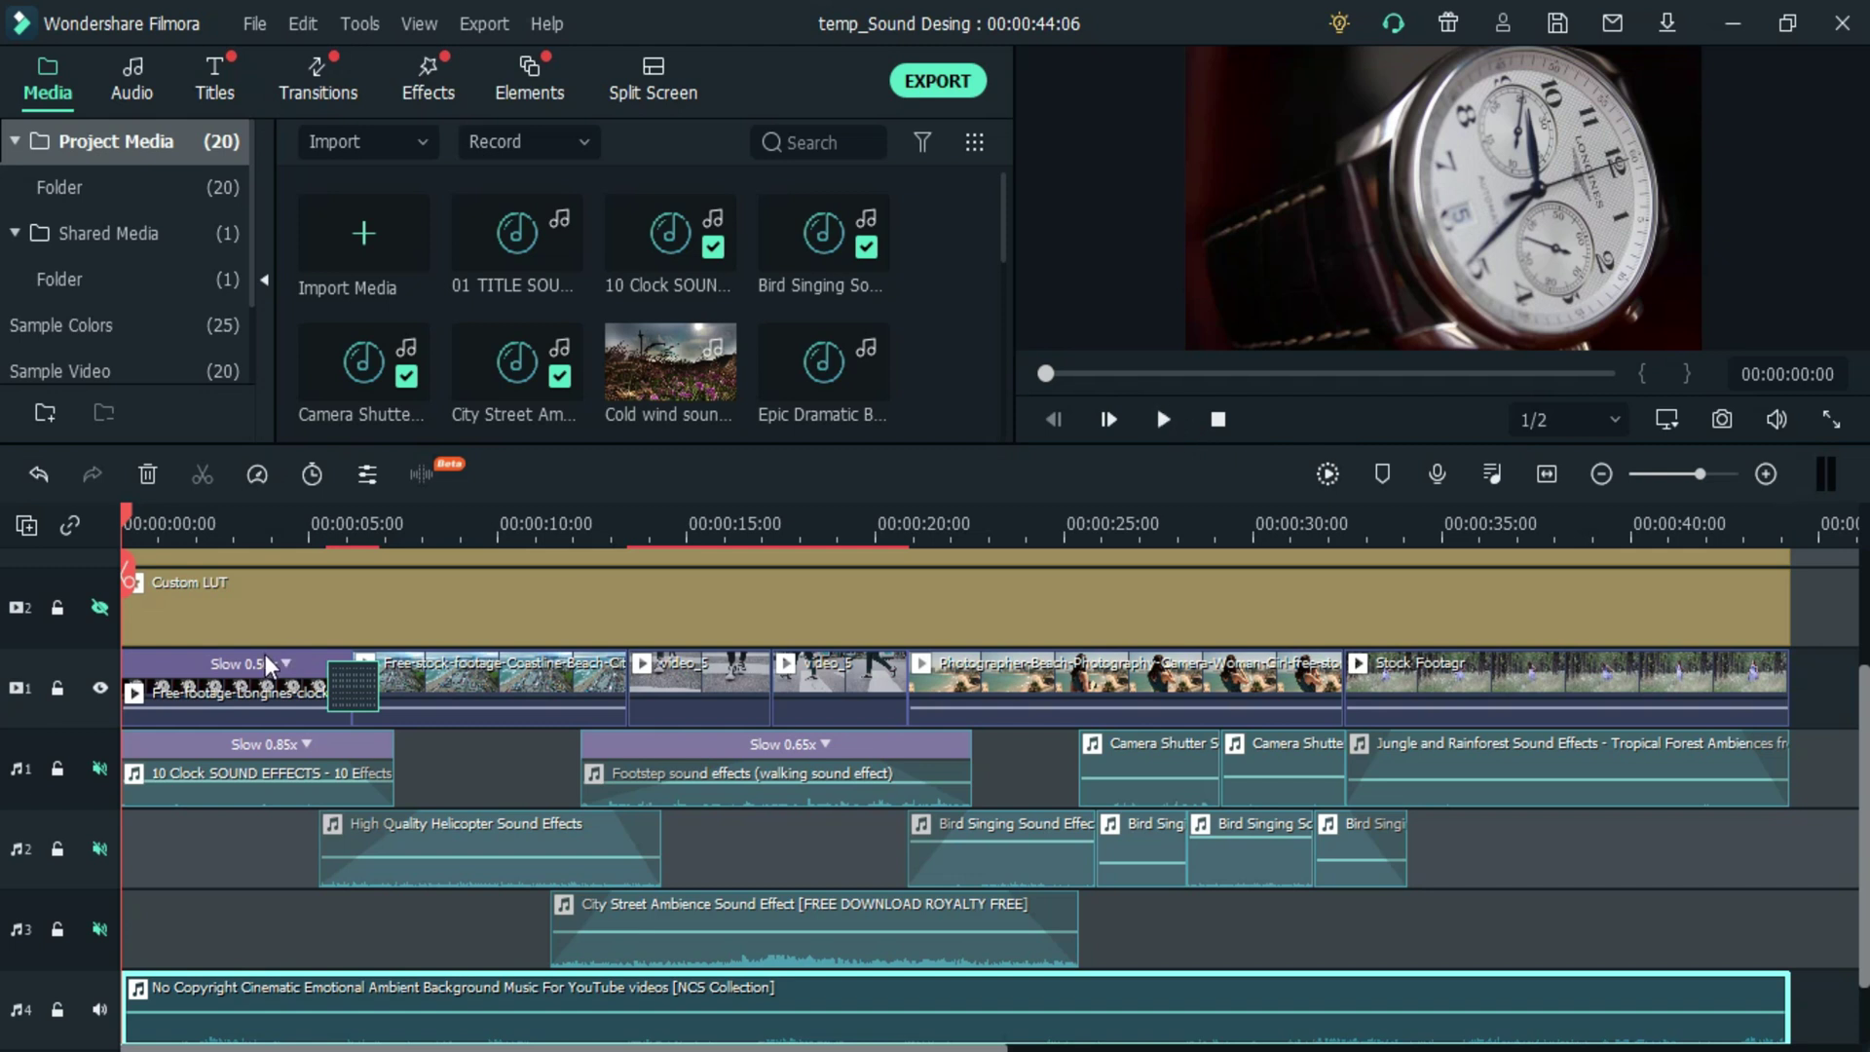
left_click(1157, 419)
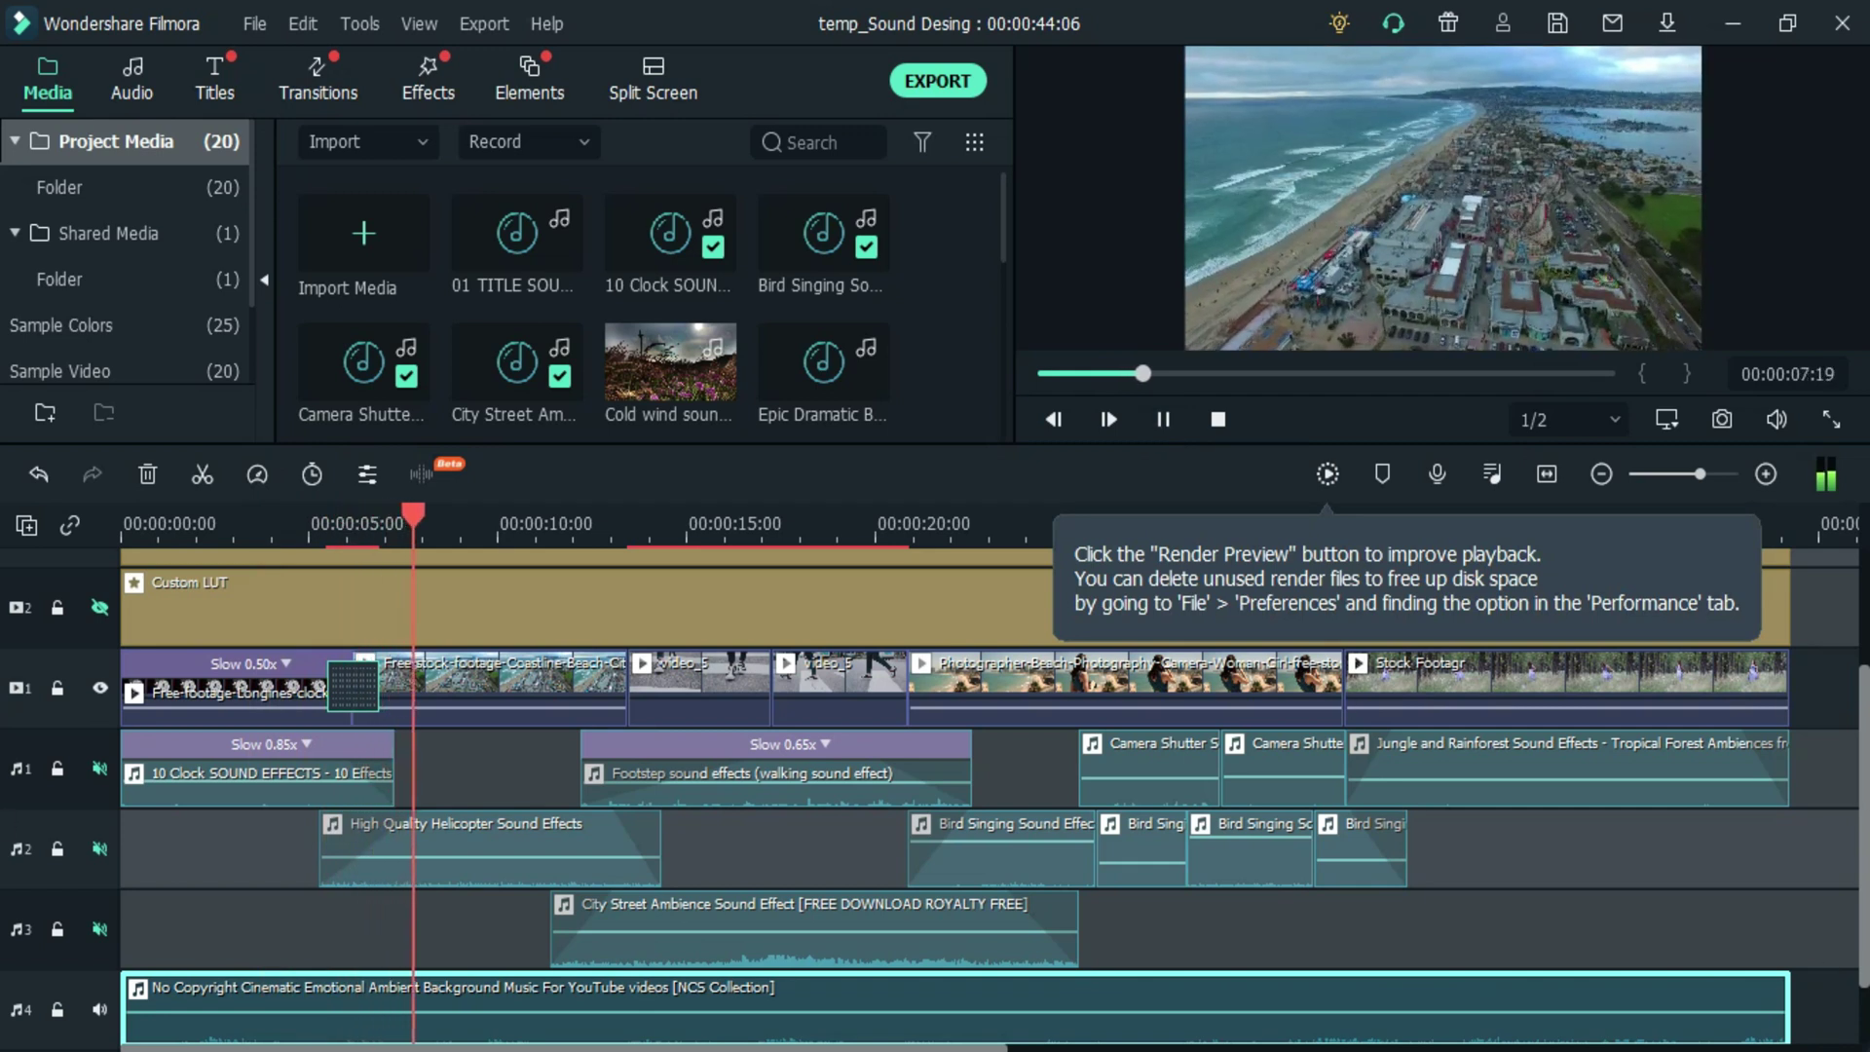
key("XF86AudioLowerVolume")
key("XF86AudioRaiseVolume")
key("XF86AudioRaiseVolume")
key("XF86AudioRaiseVolume")
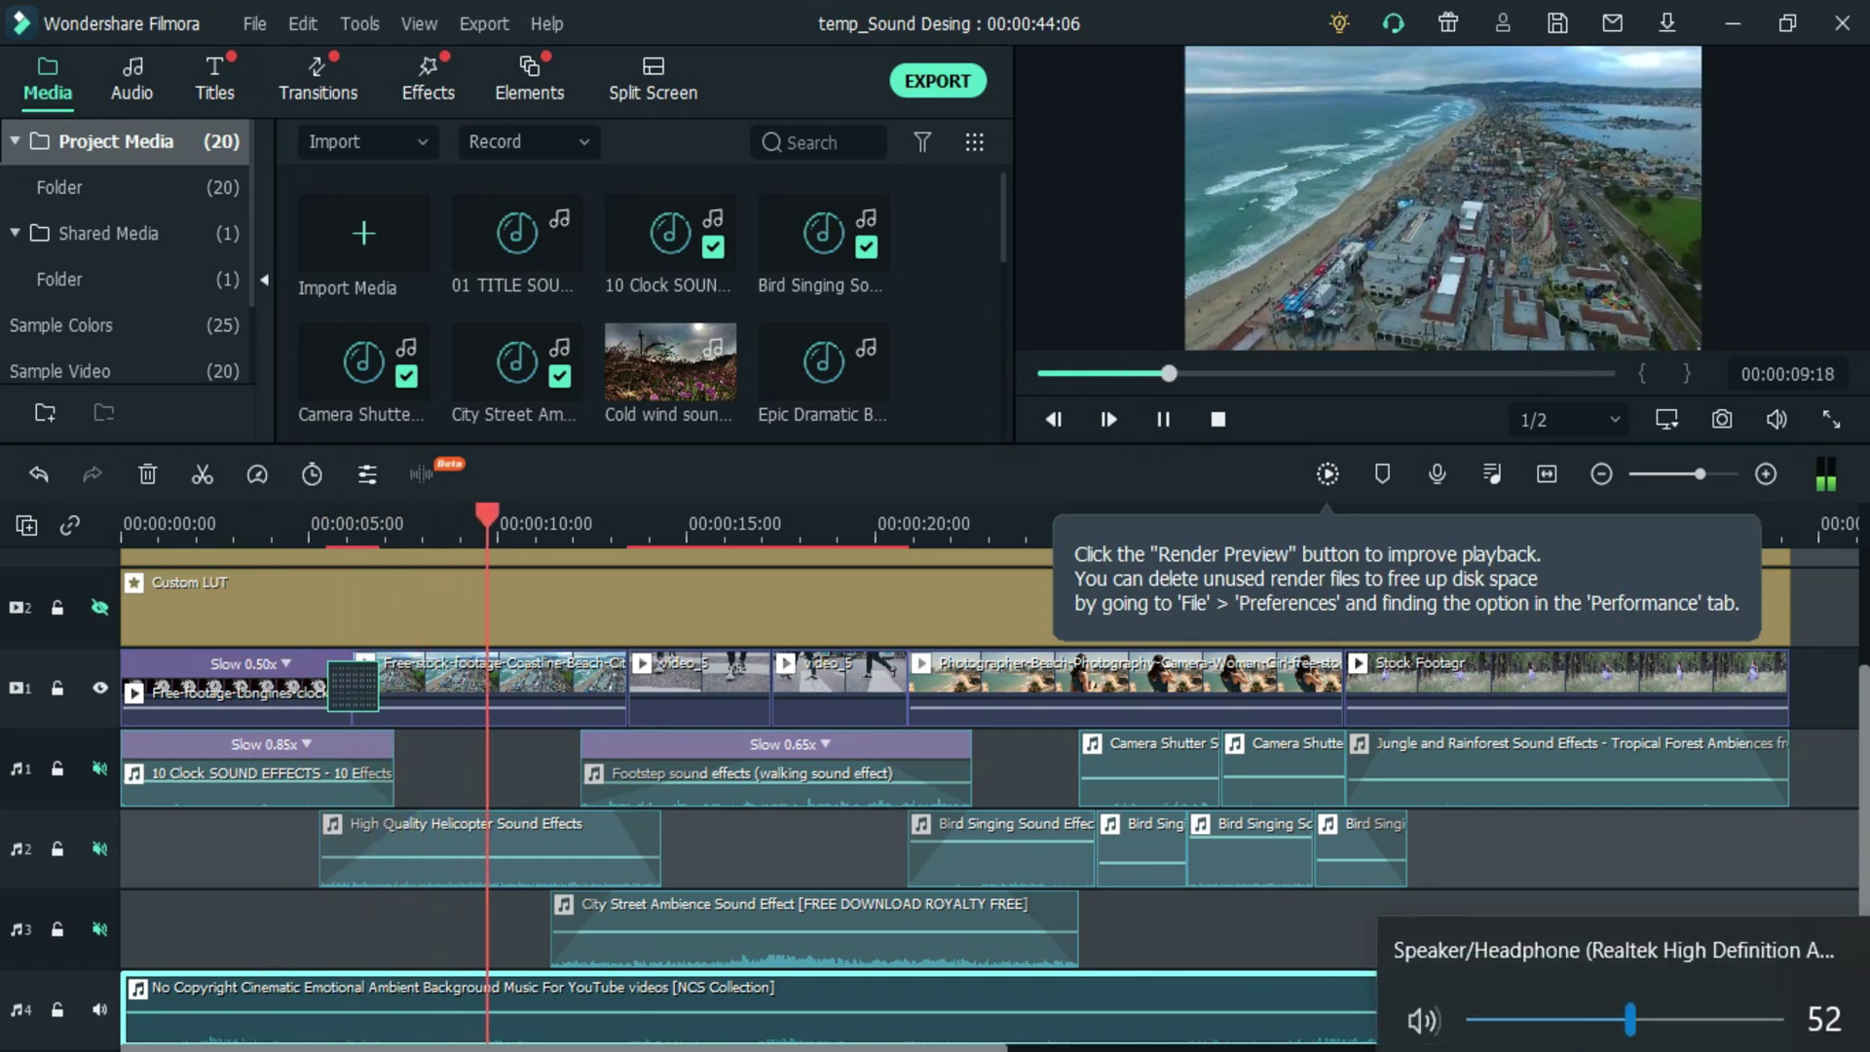
key("XF86AudioRaiseVolume")
key("XF86AudioRaiseVolume")
key("XF86AudioRaiseVolume")
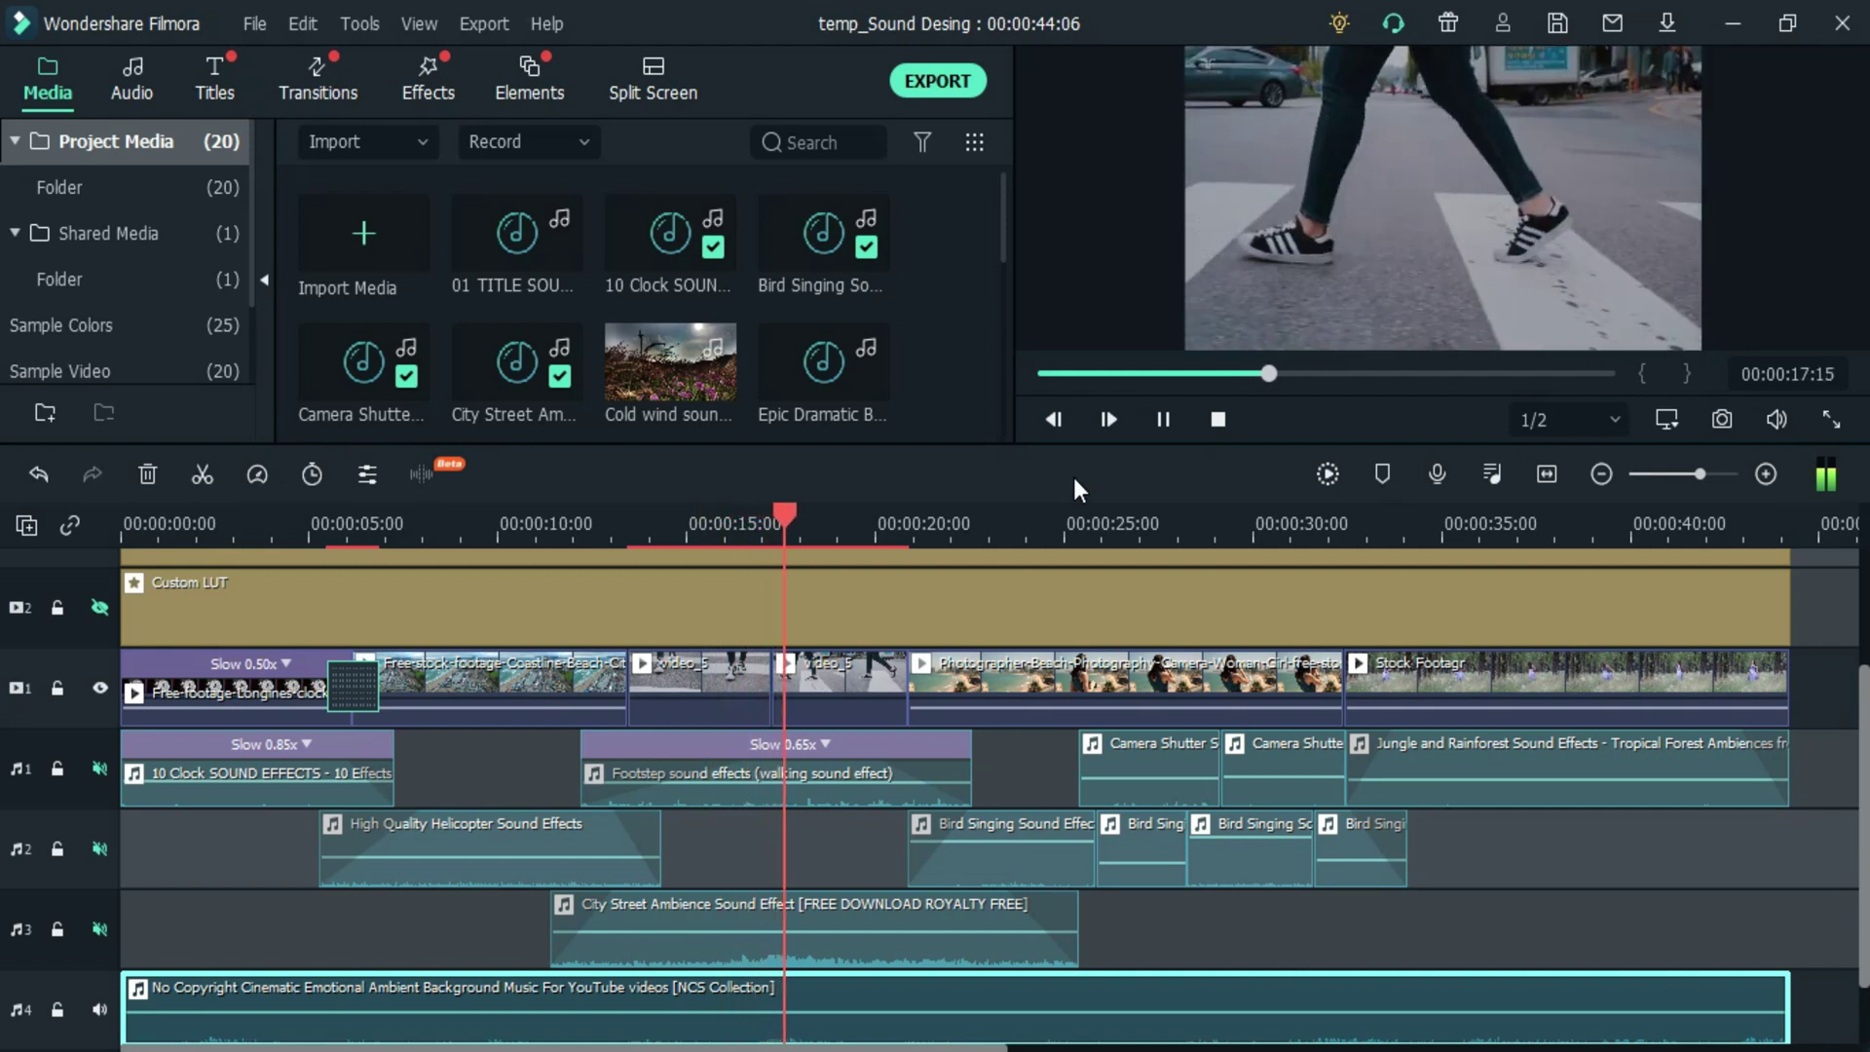
key("ctrl+slash")
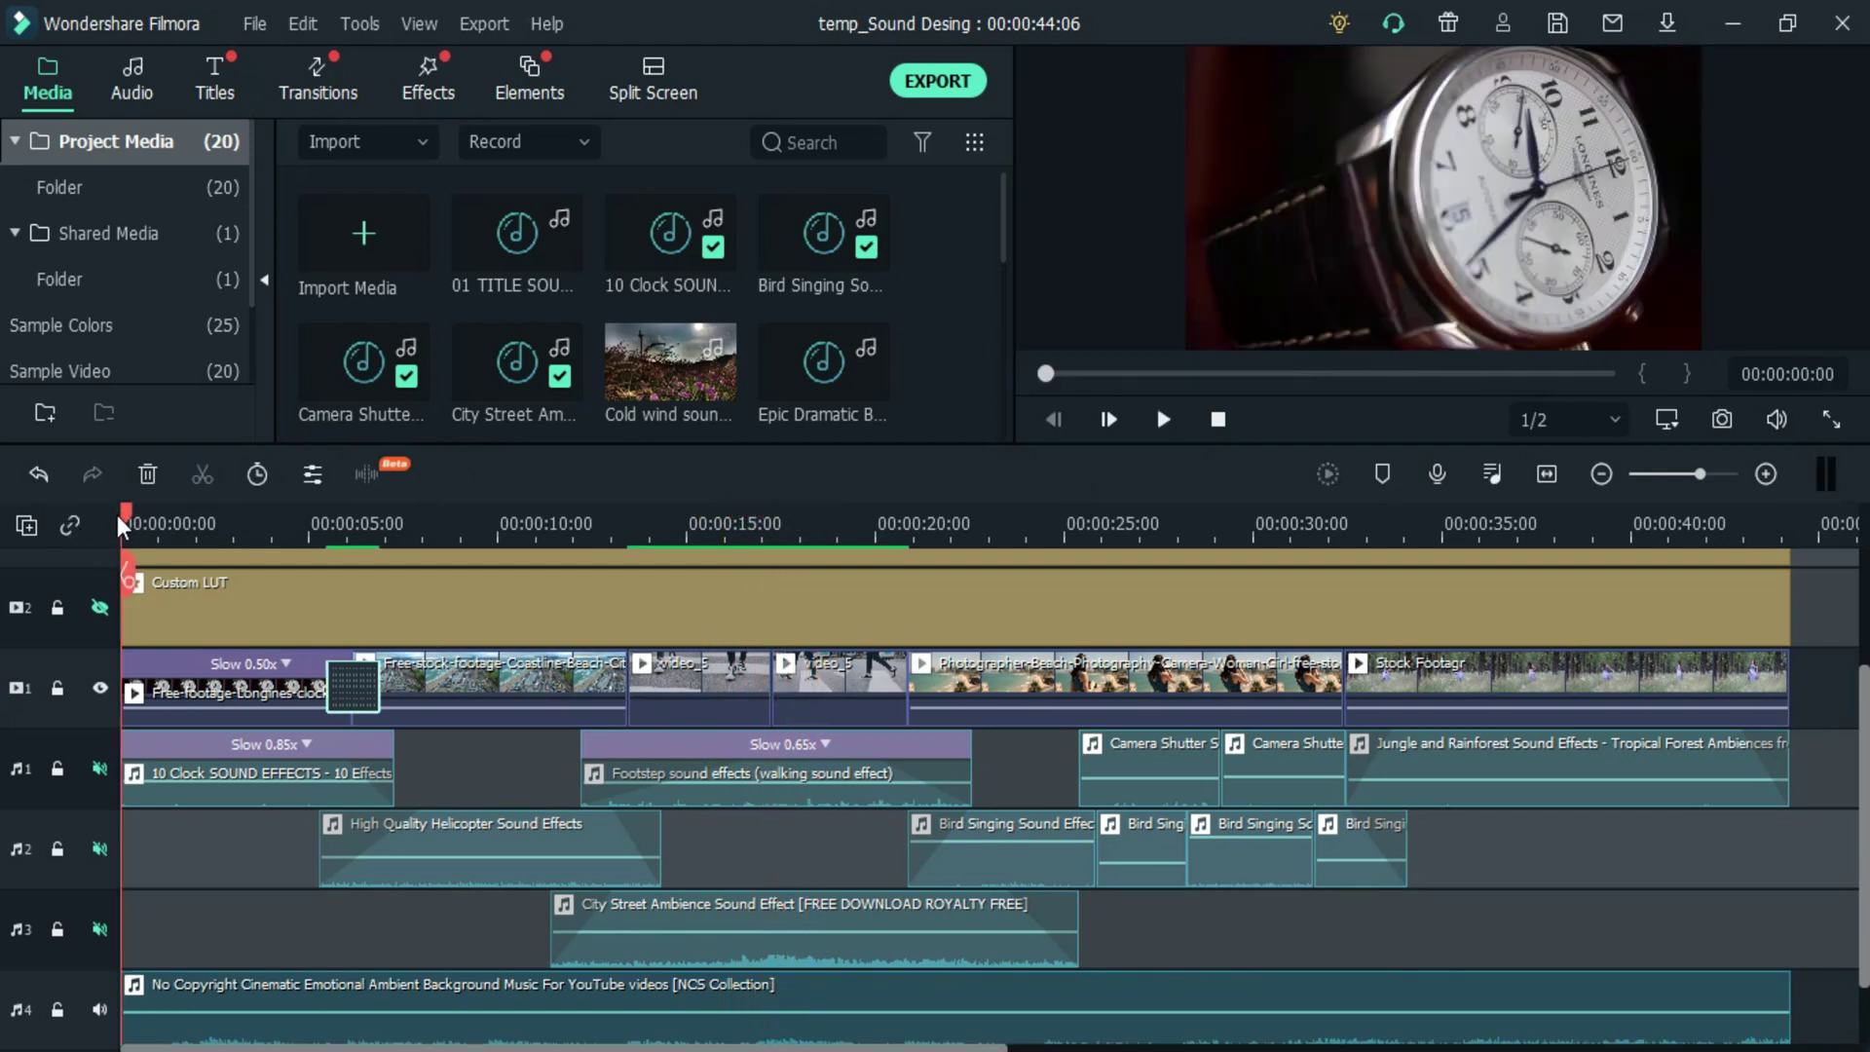
left_click_drag(122, 510, 314, 534)
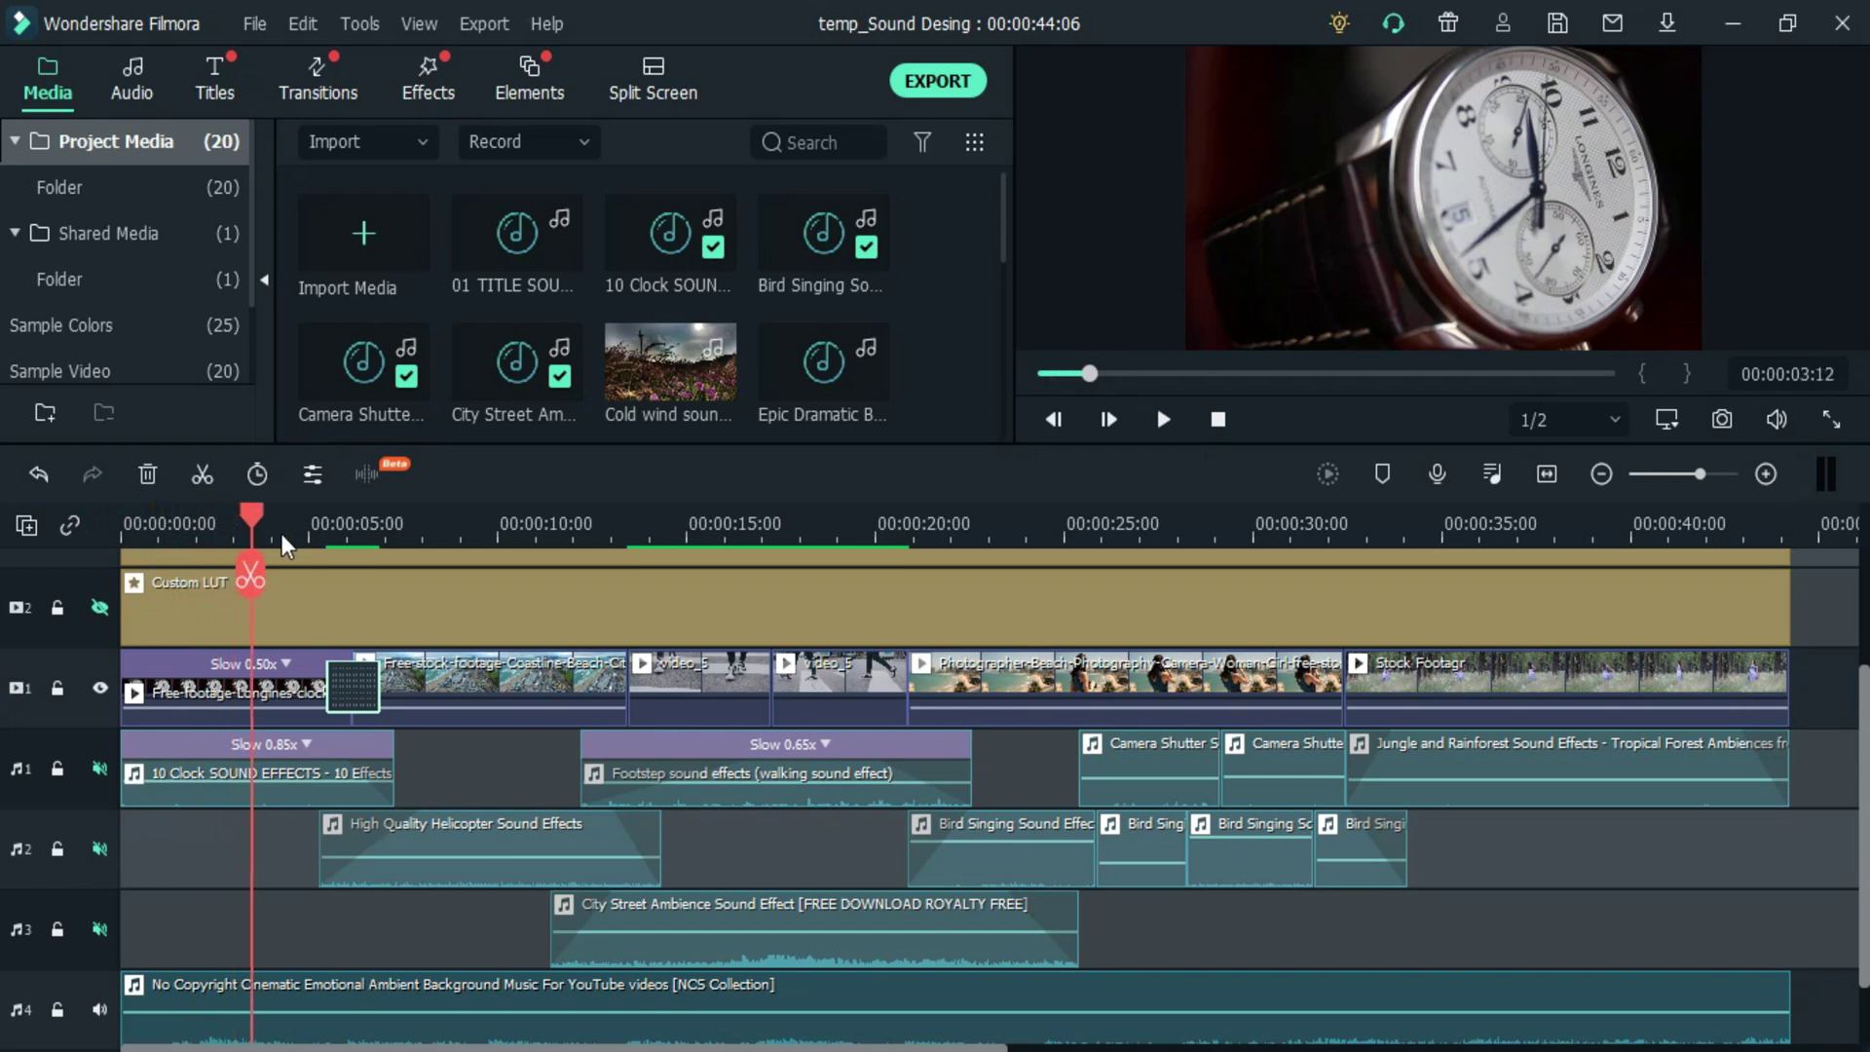
left_click(229, 772)
left_click(87, 772)
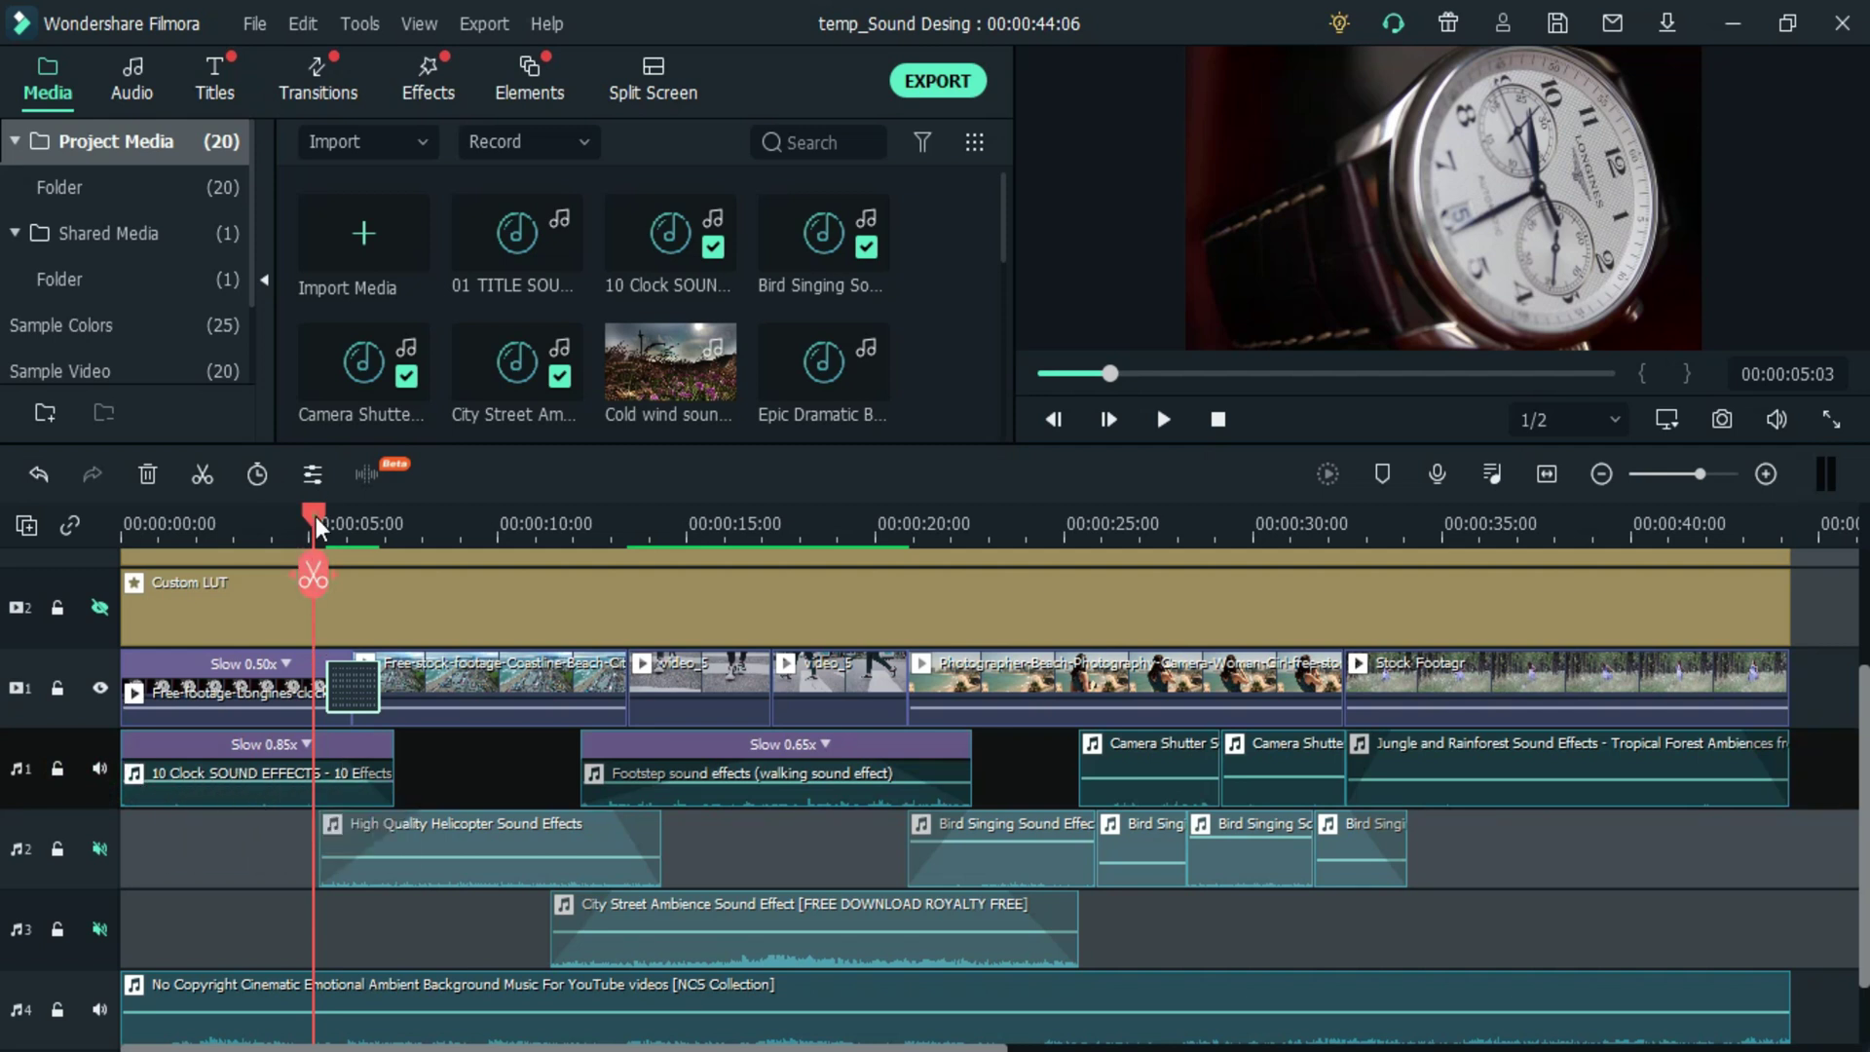
left_click_drag(317, 516, 424, 528)
left_click(495, 695)
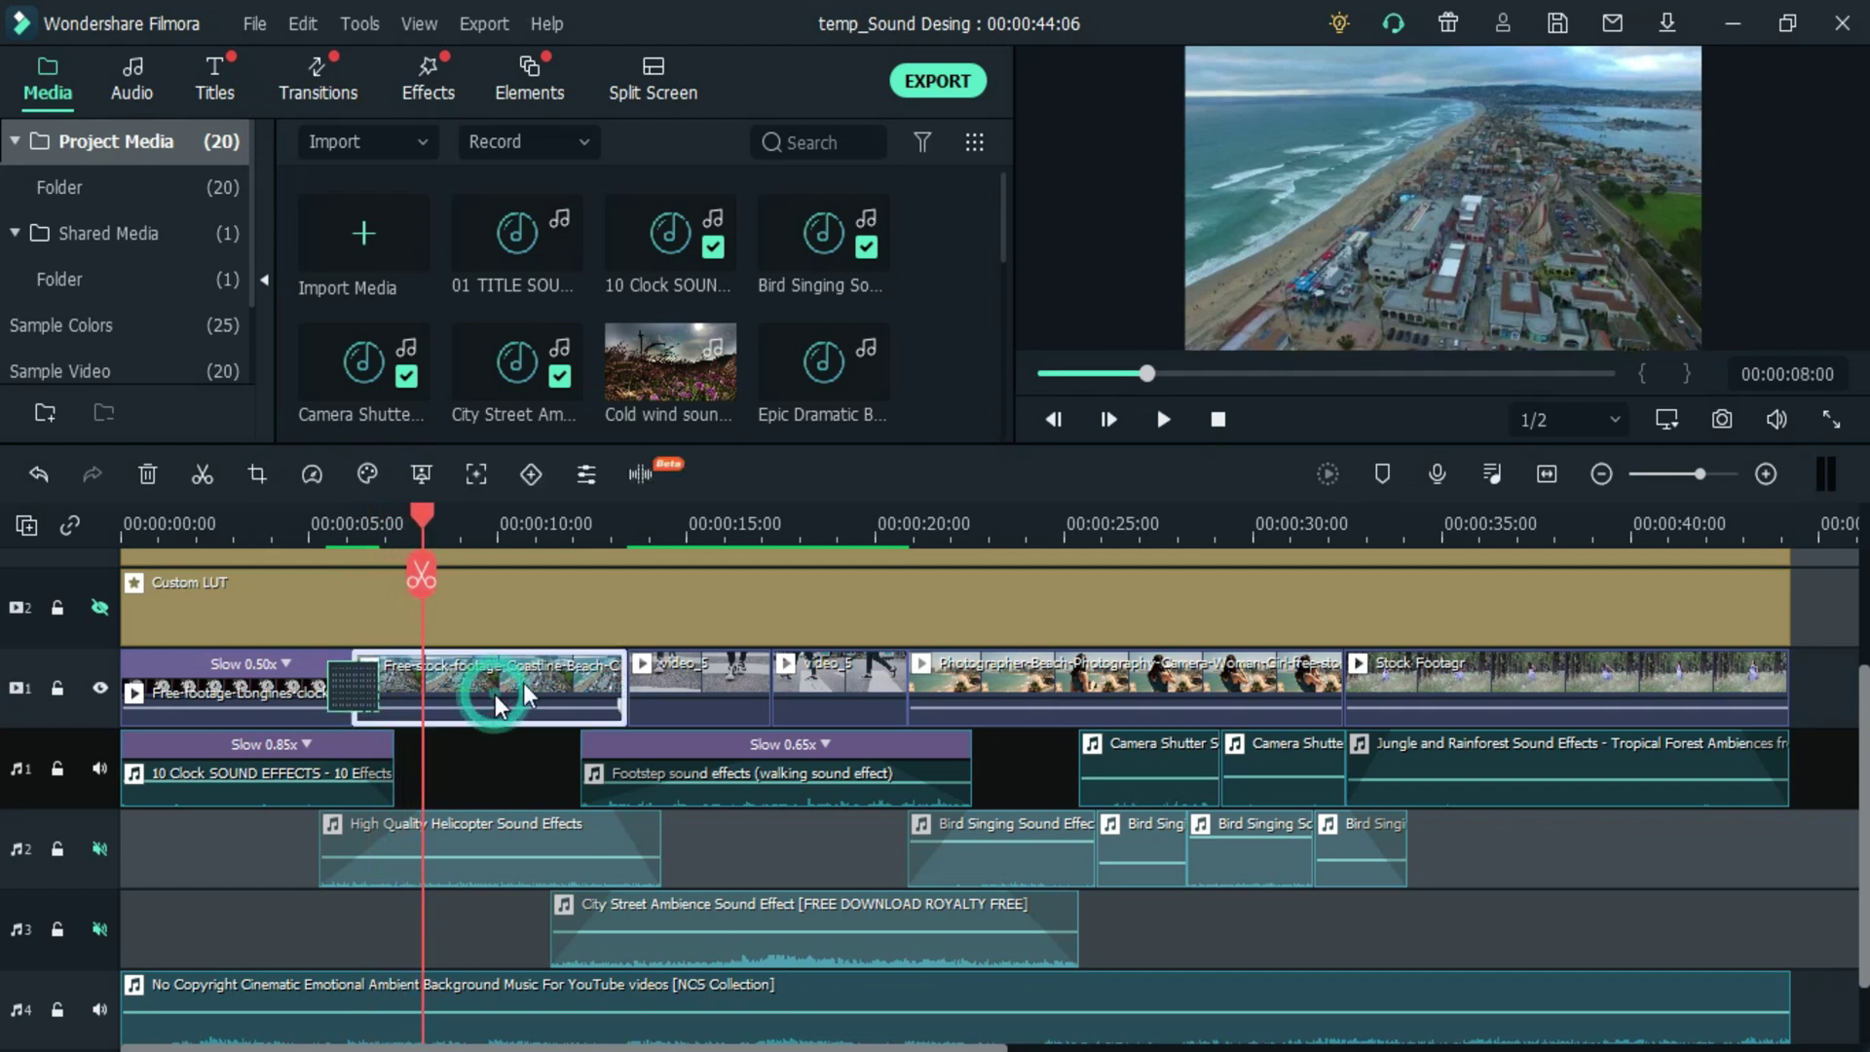
mouse_move(468, 847)
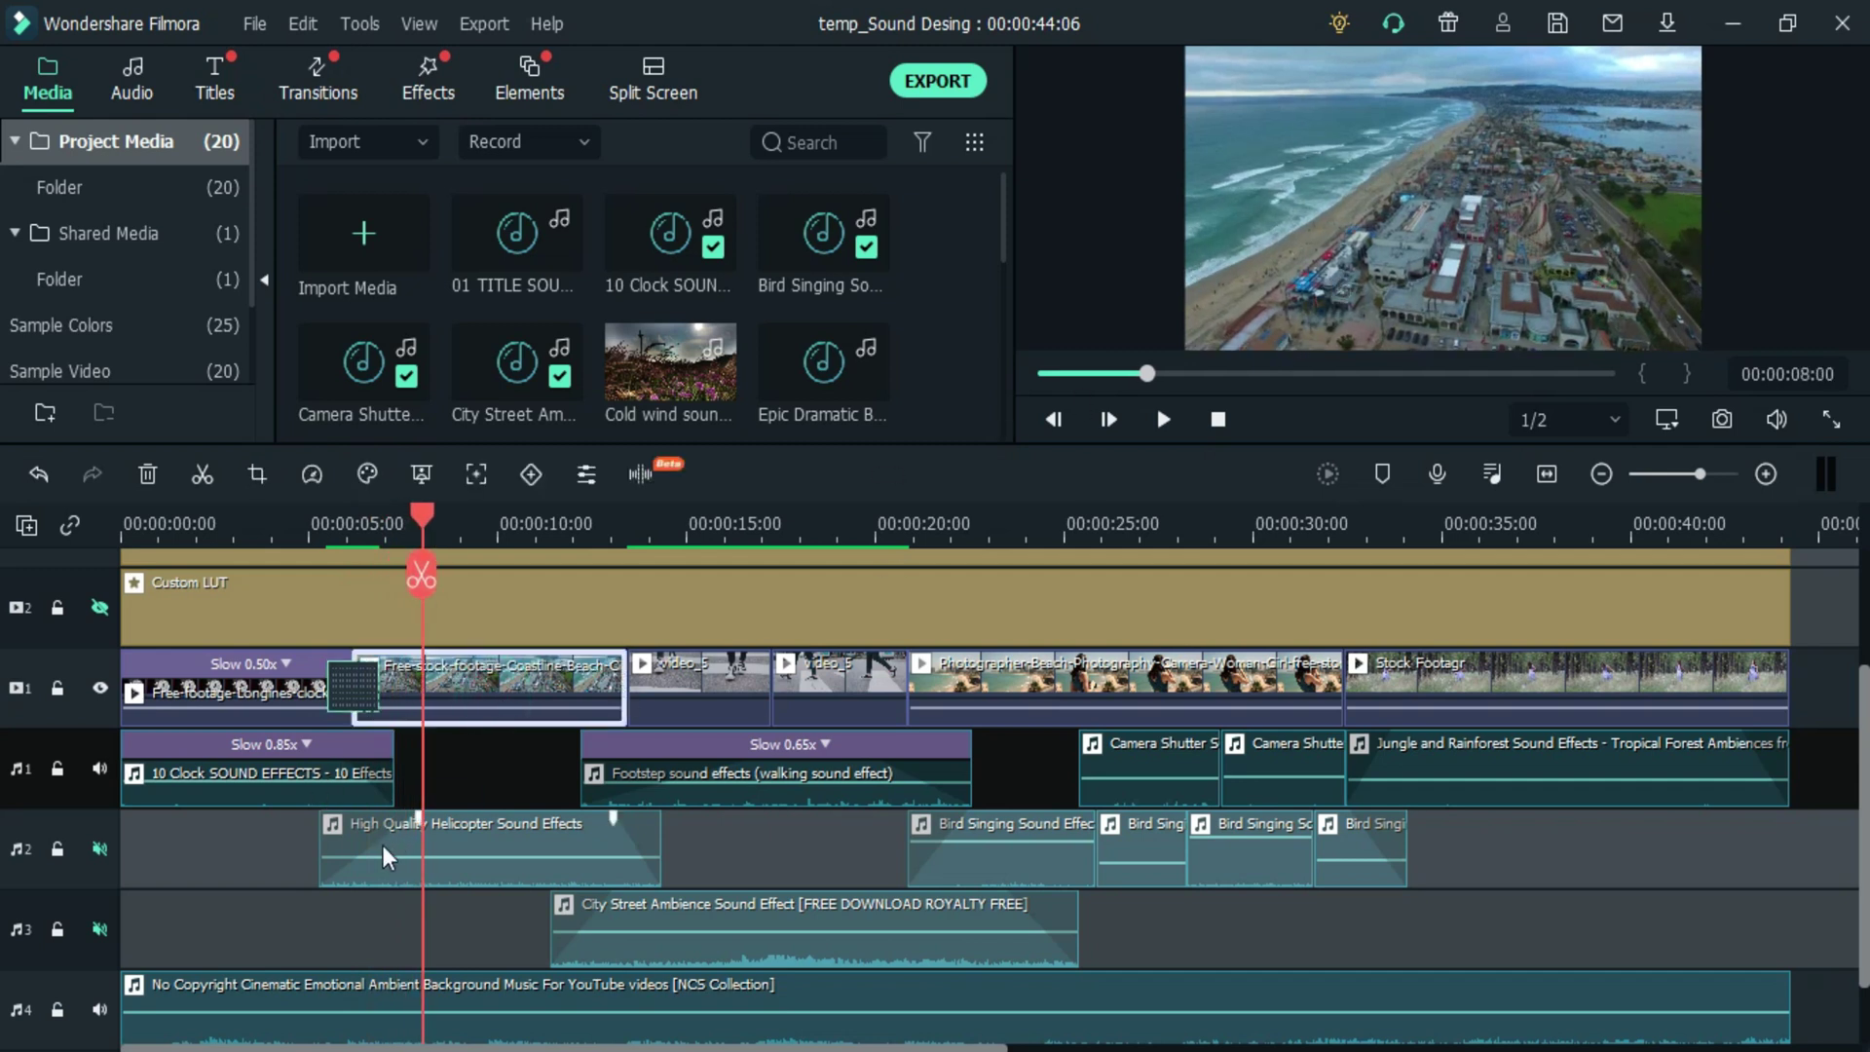
left_click(100, 852)
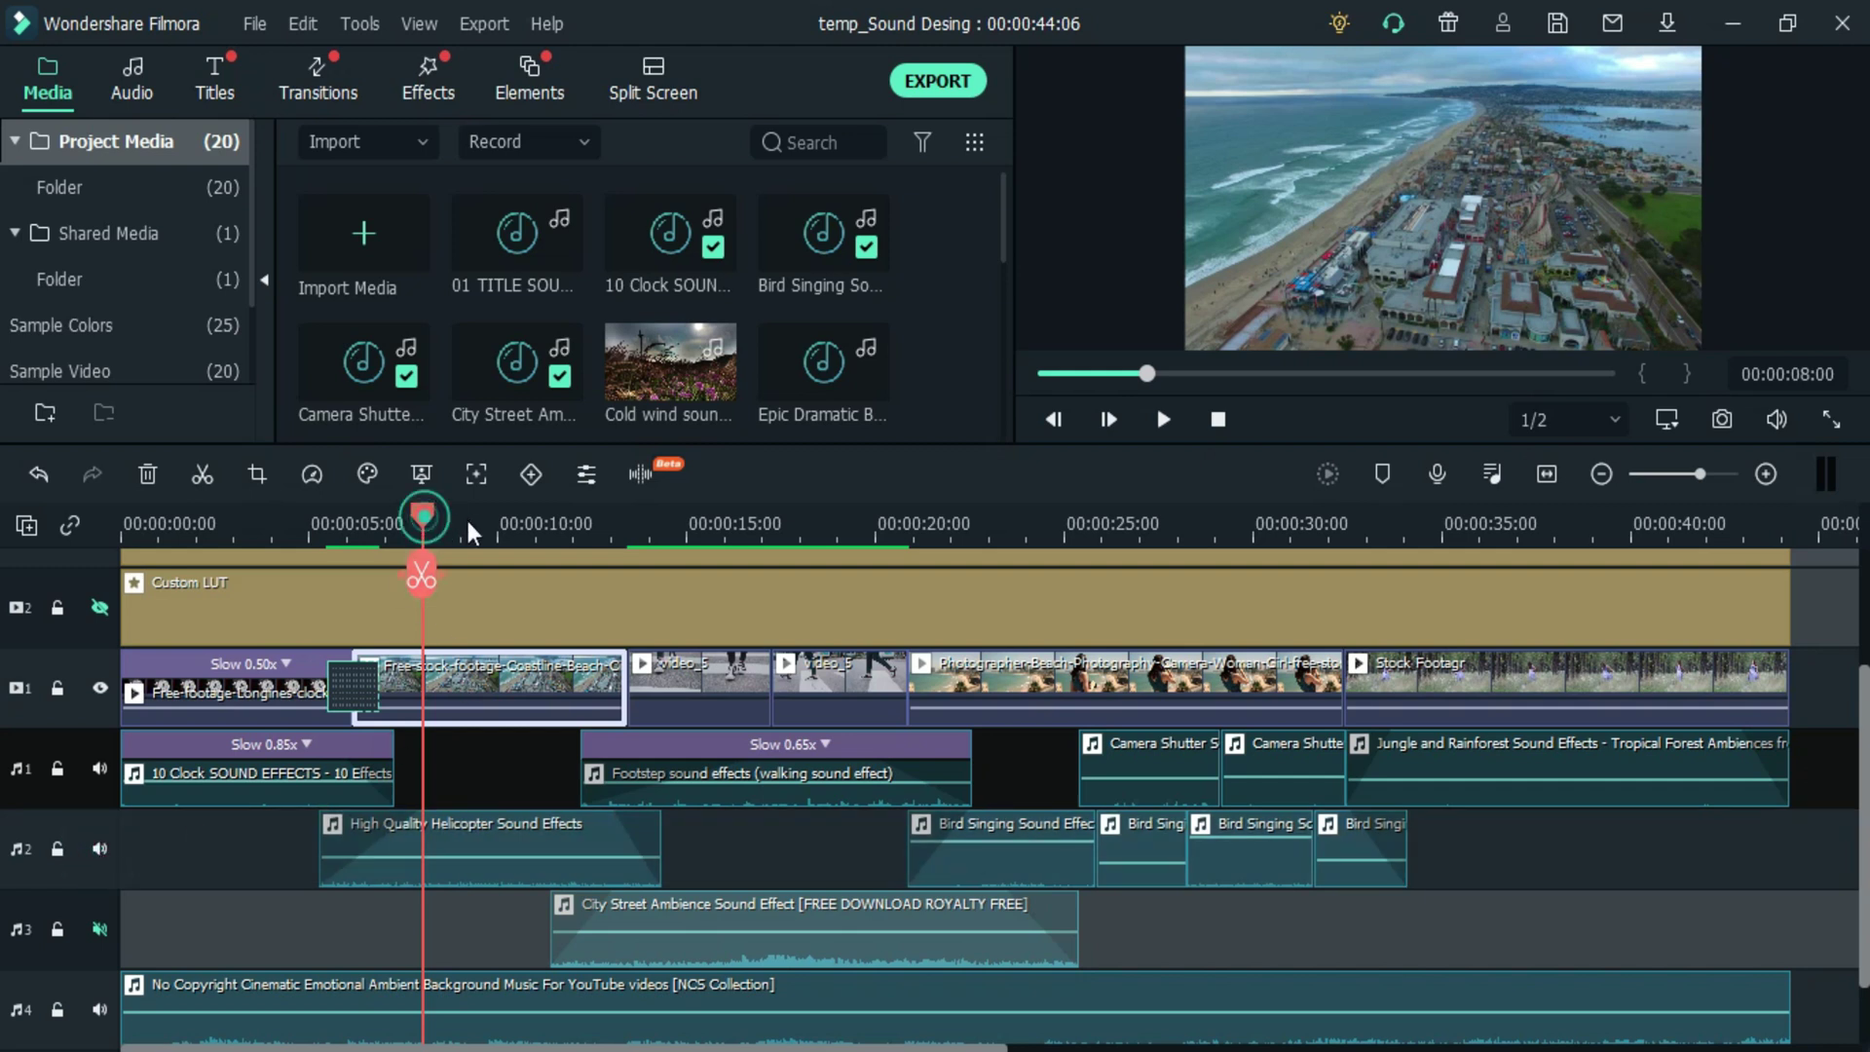
left_click(551, 525)
left_click_drag(569, 528, 592, 529)
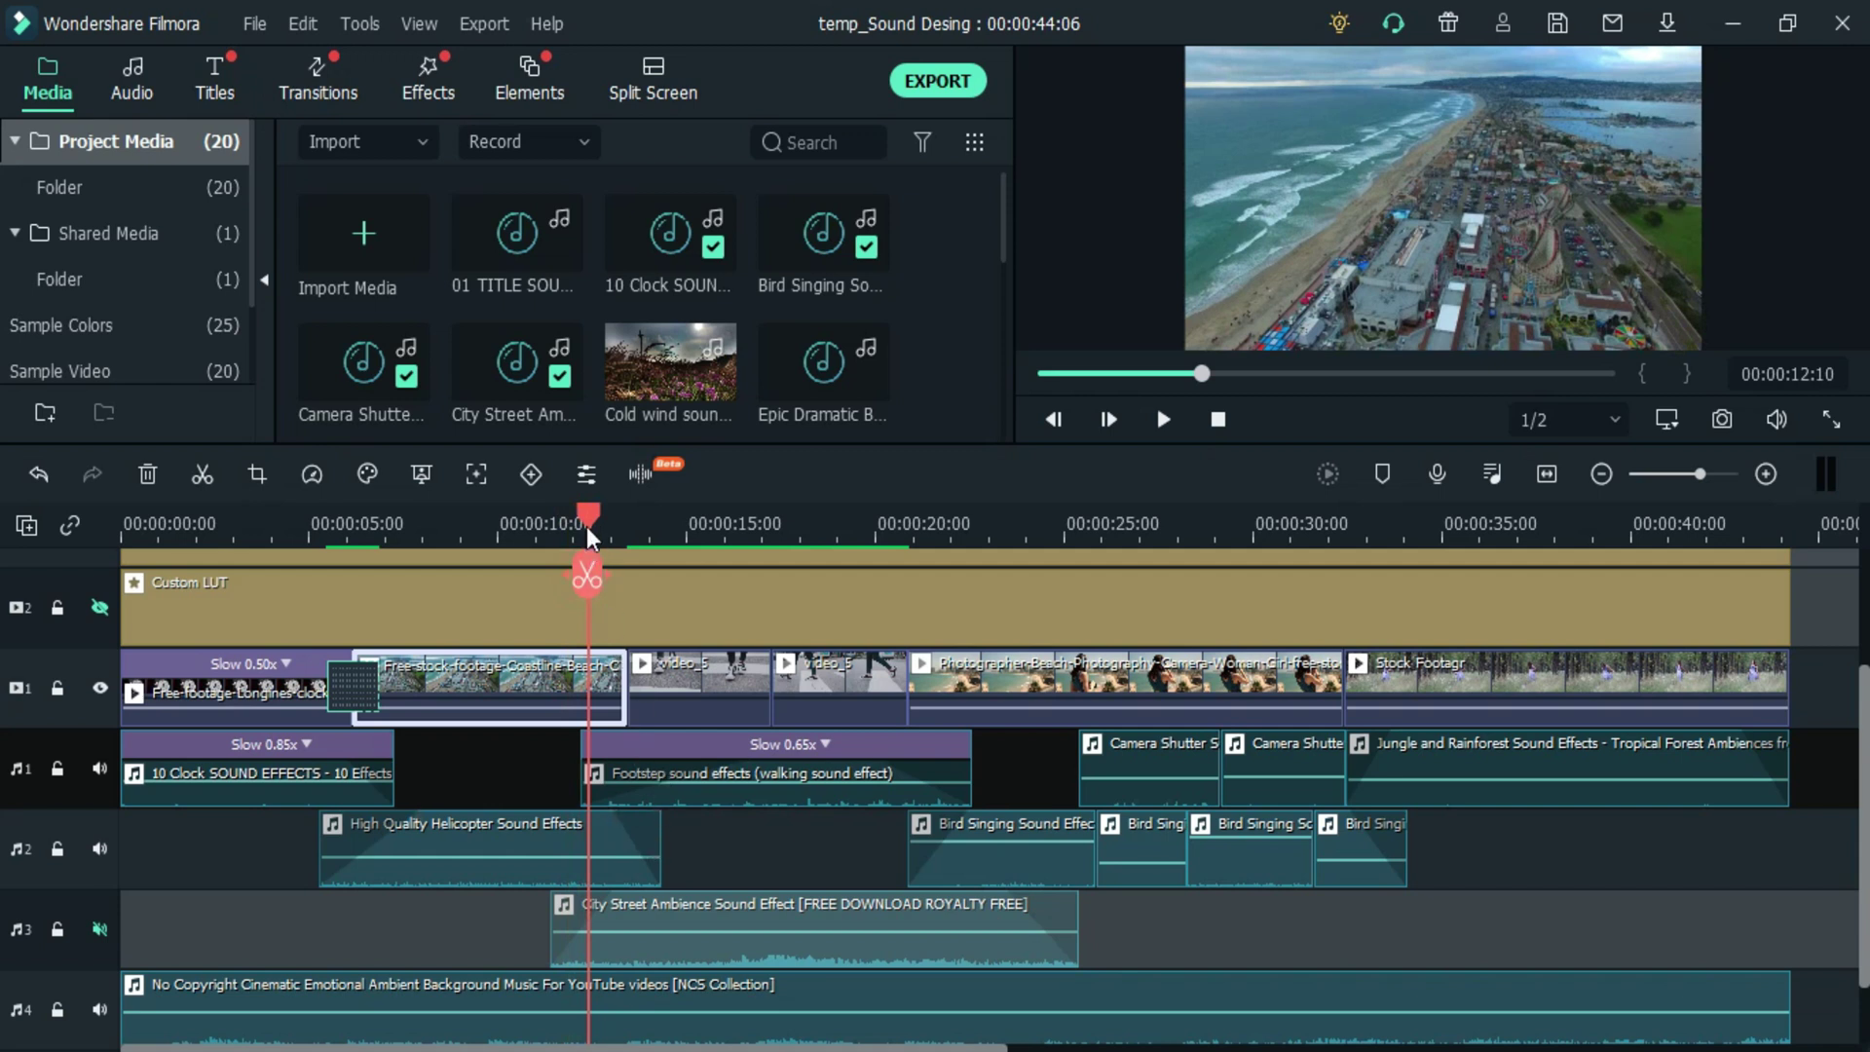
left_click(659, 519)
left_click(697, 681)
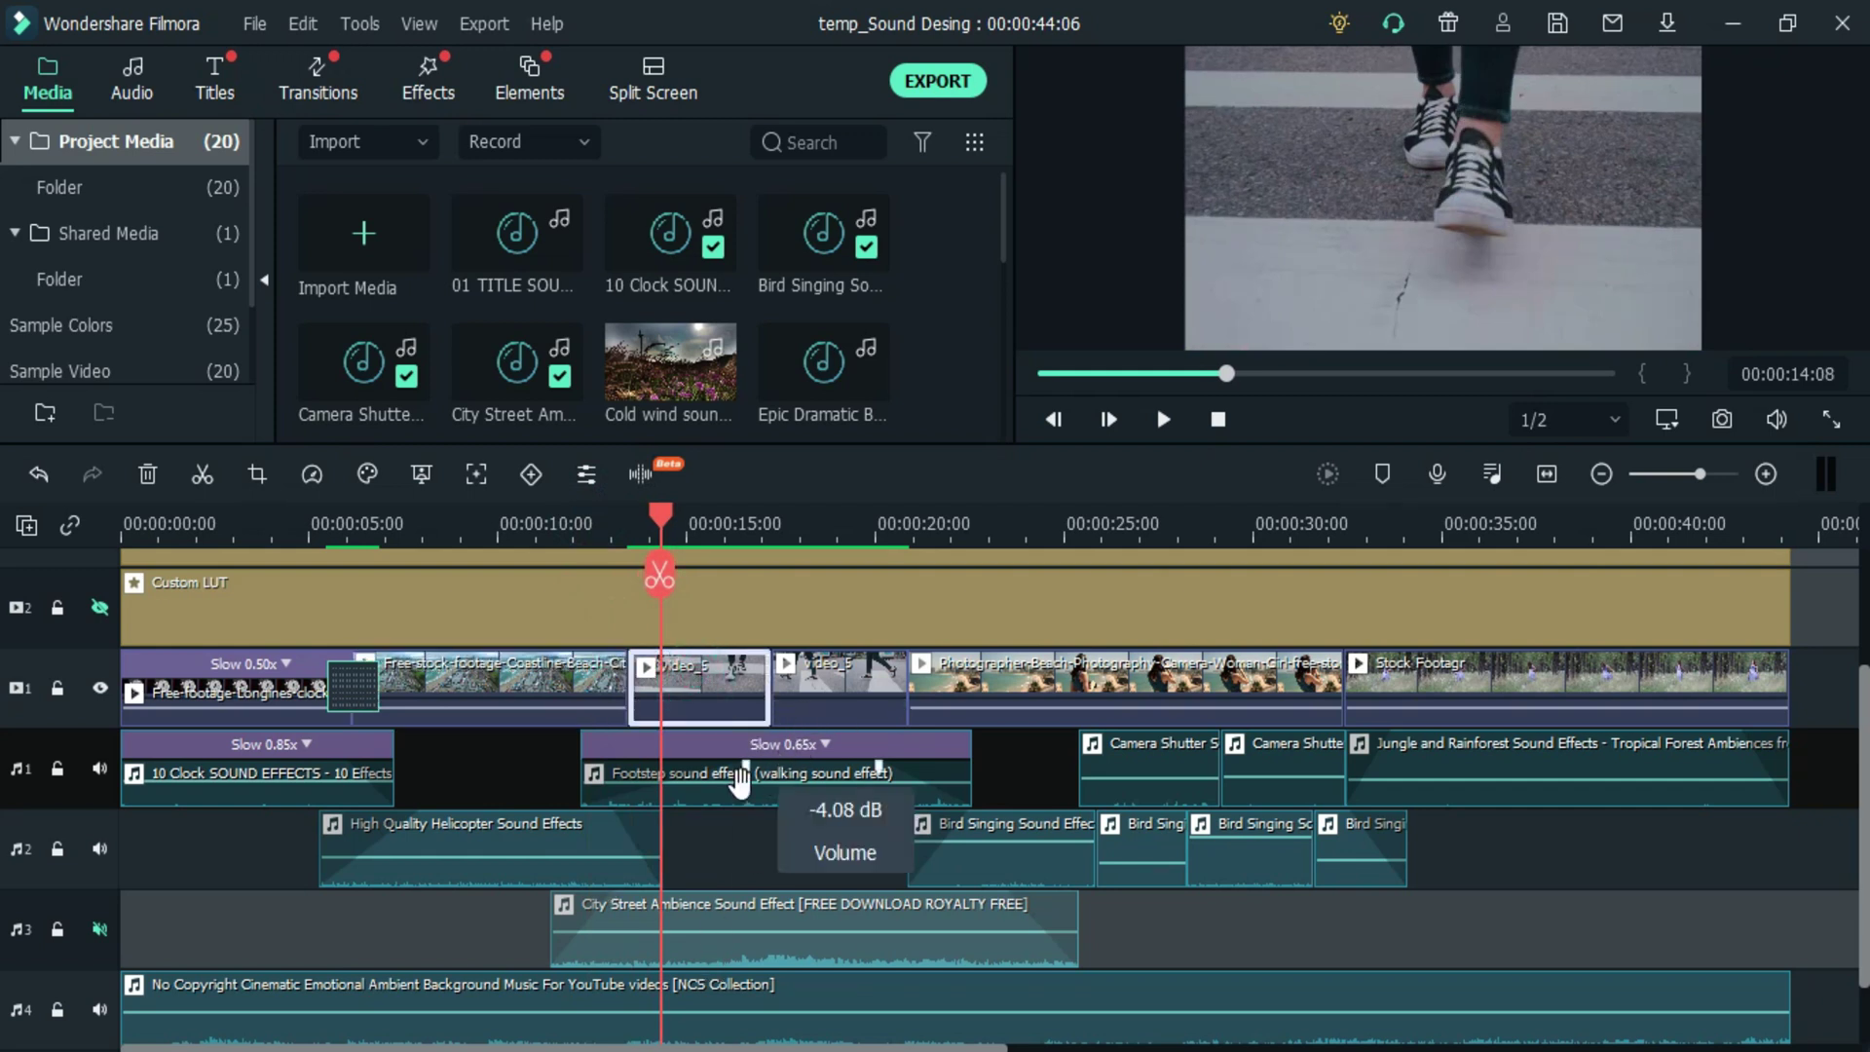
left_click(99, 930)
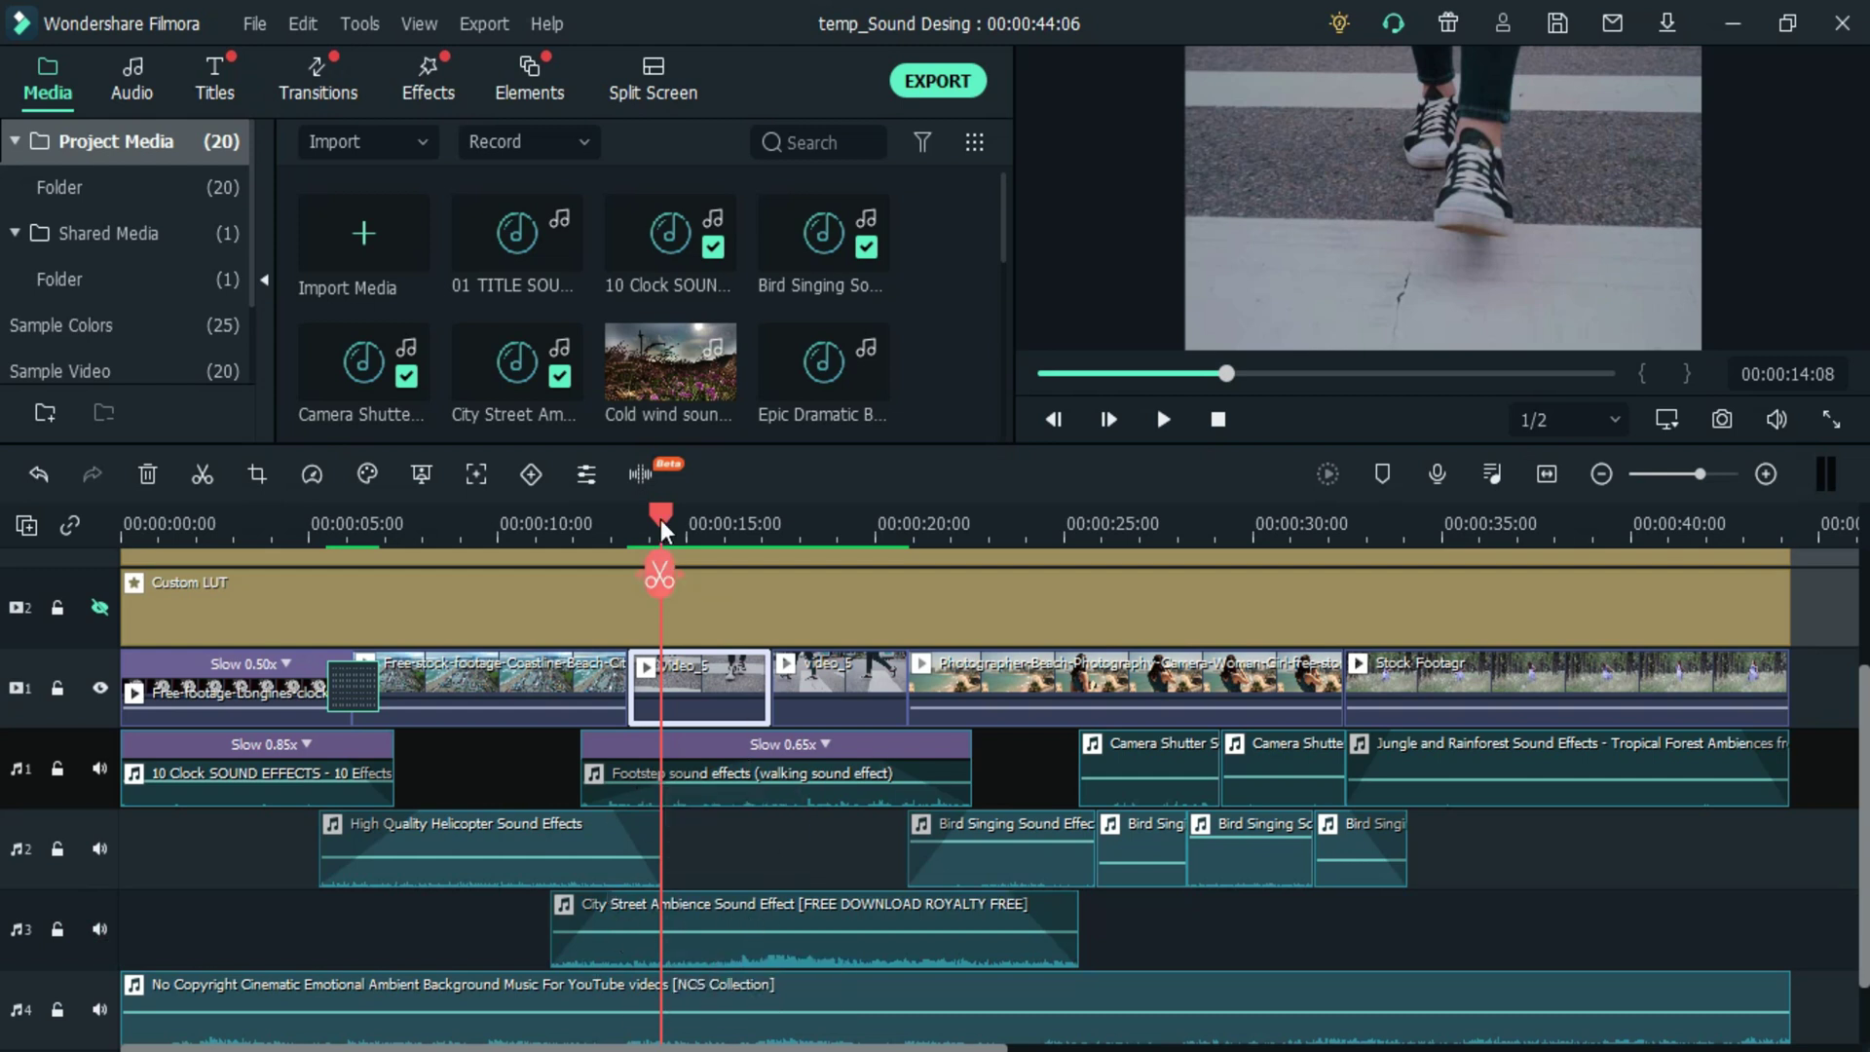
mouse_move(661, 519)
left_mouse_down()
mouse_move(1116, 532)
mouse_move(1099, 541)
left_mouse_up()
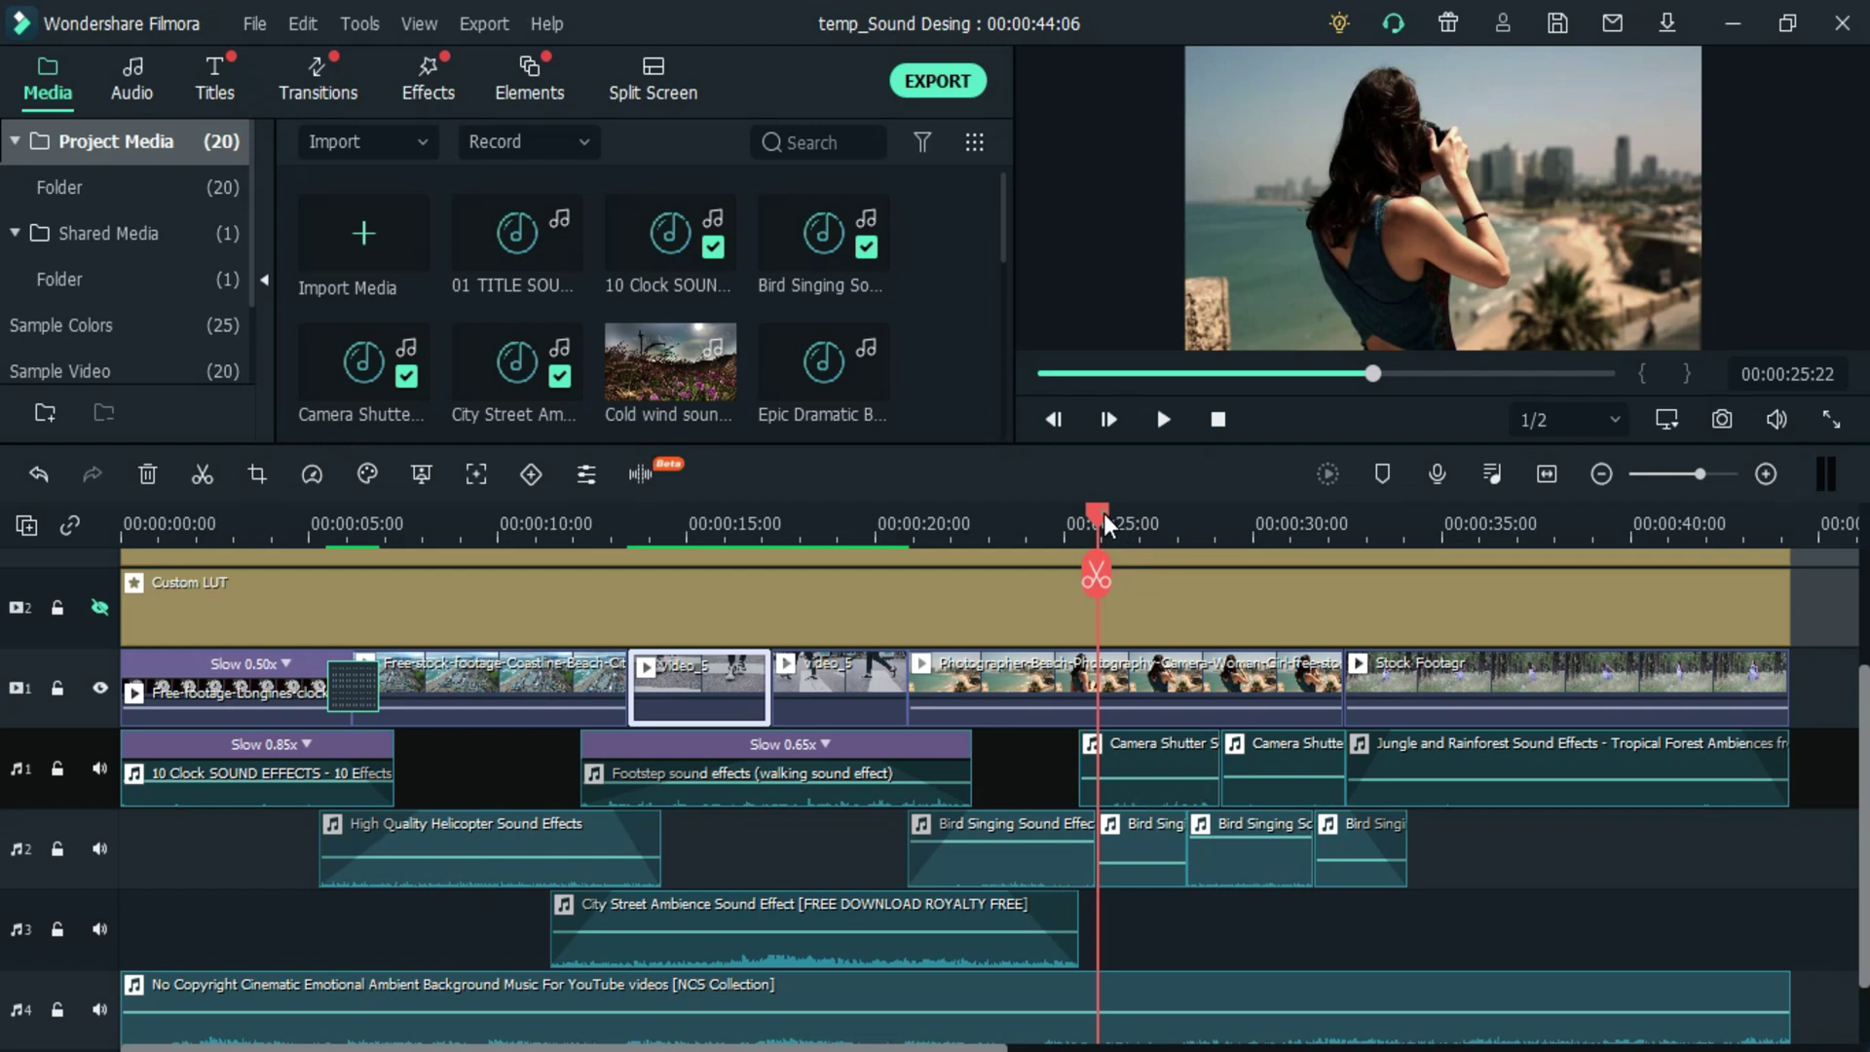
left_click_drag(1104, 523, 1386, 520)
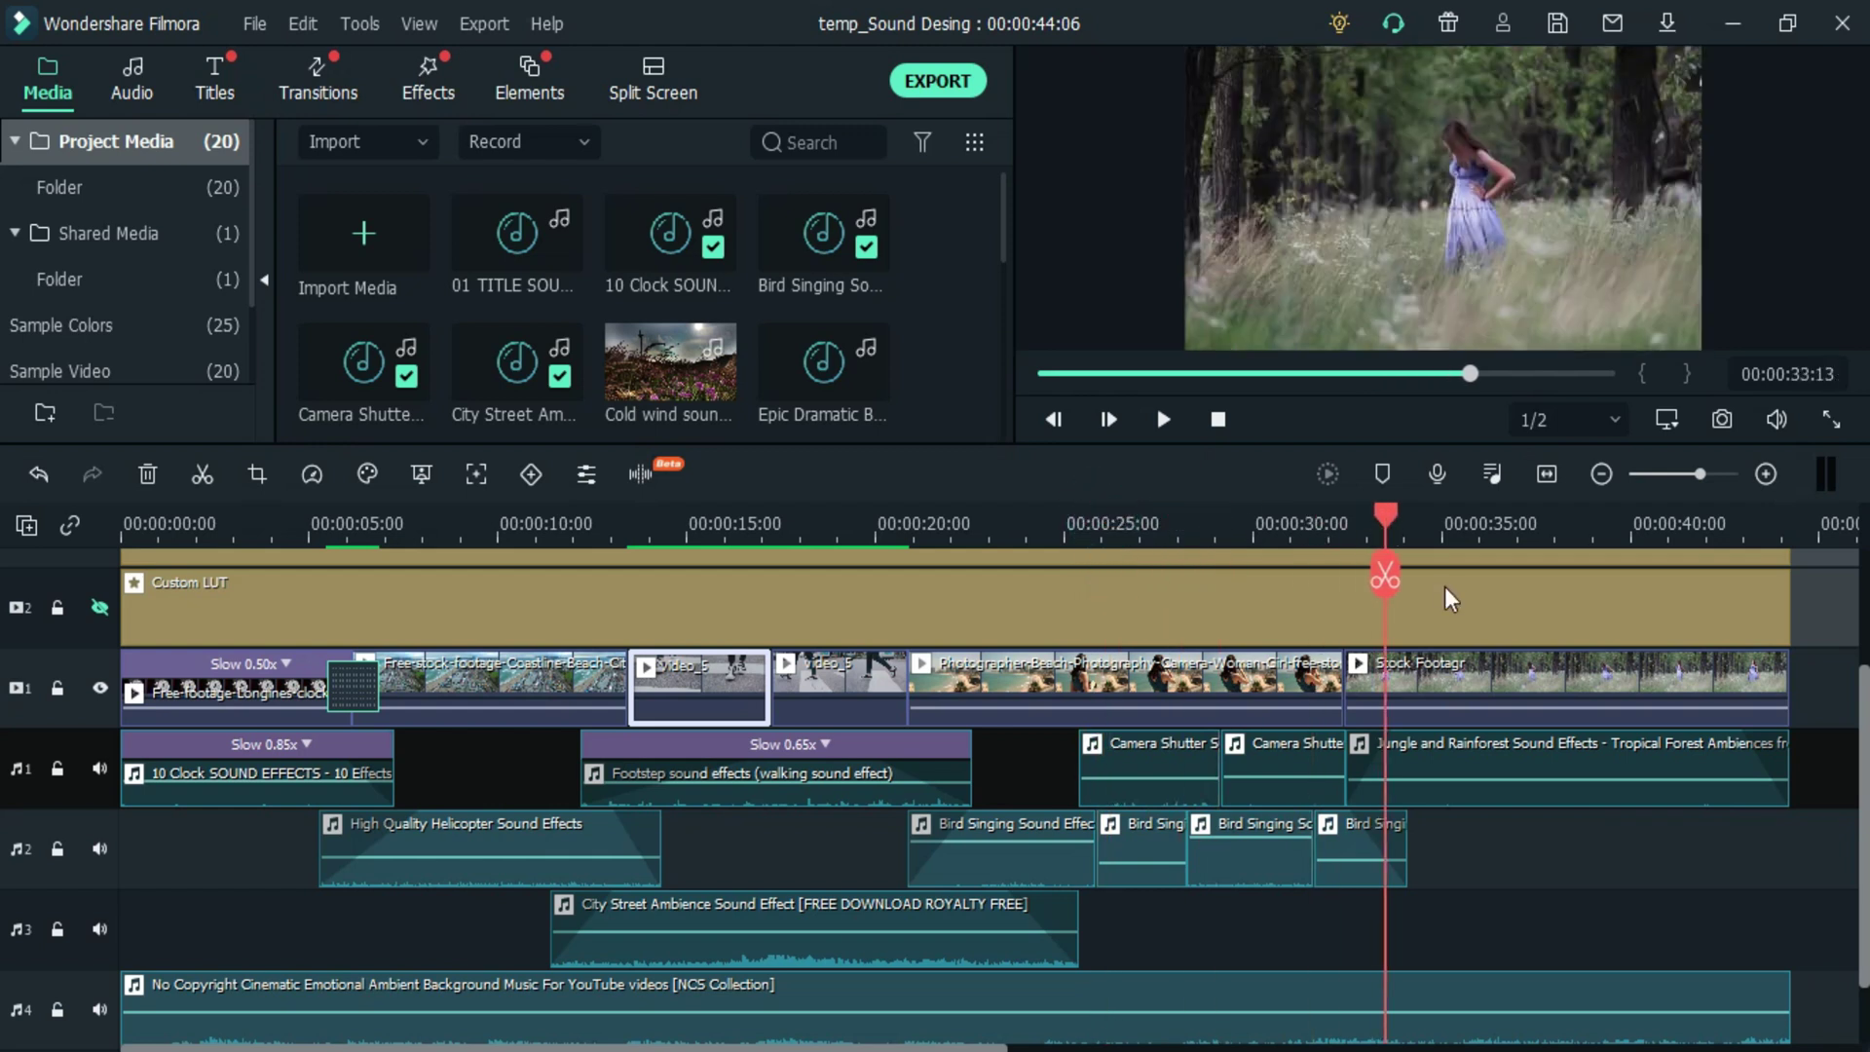
key("Right")
key("Right")
key("Right")
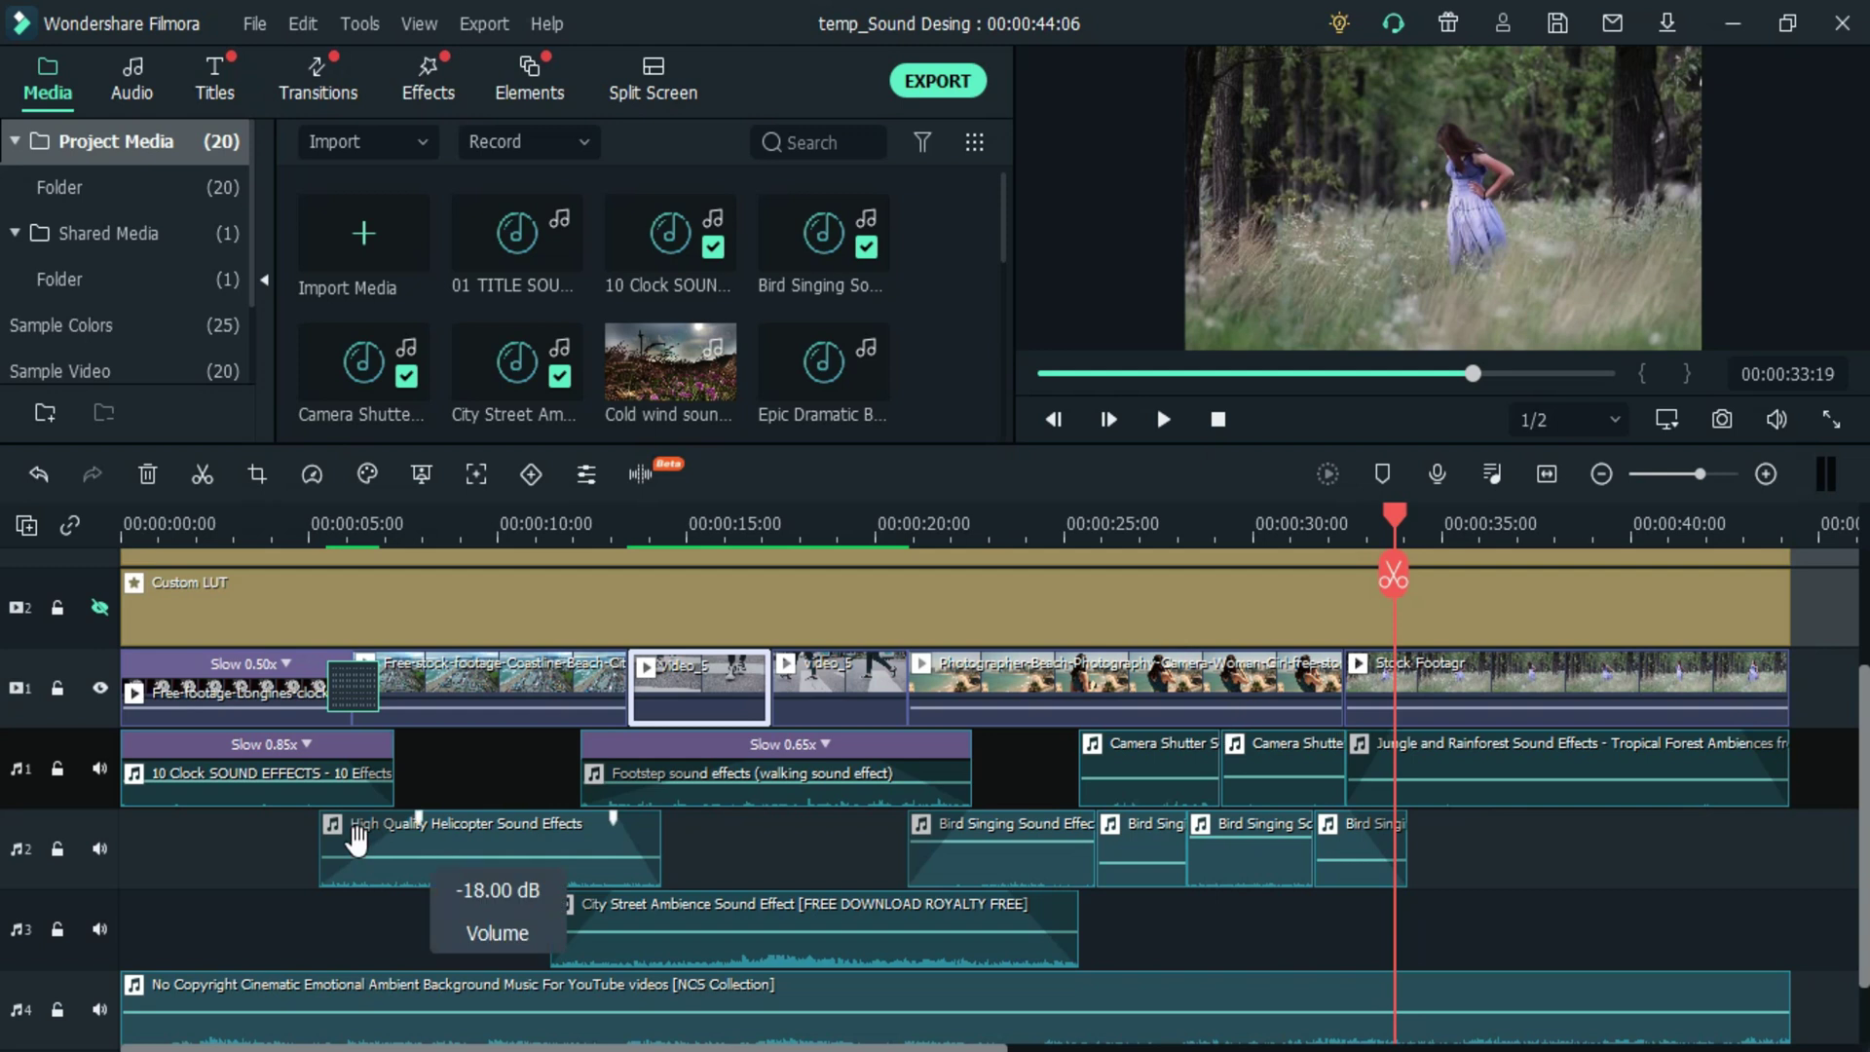
- Adjust the background music volume in its Audio panel and confirm with OK
double_click(241, 795)
scroll(135, 303, "down", 1)
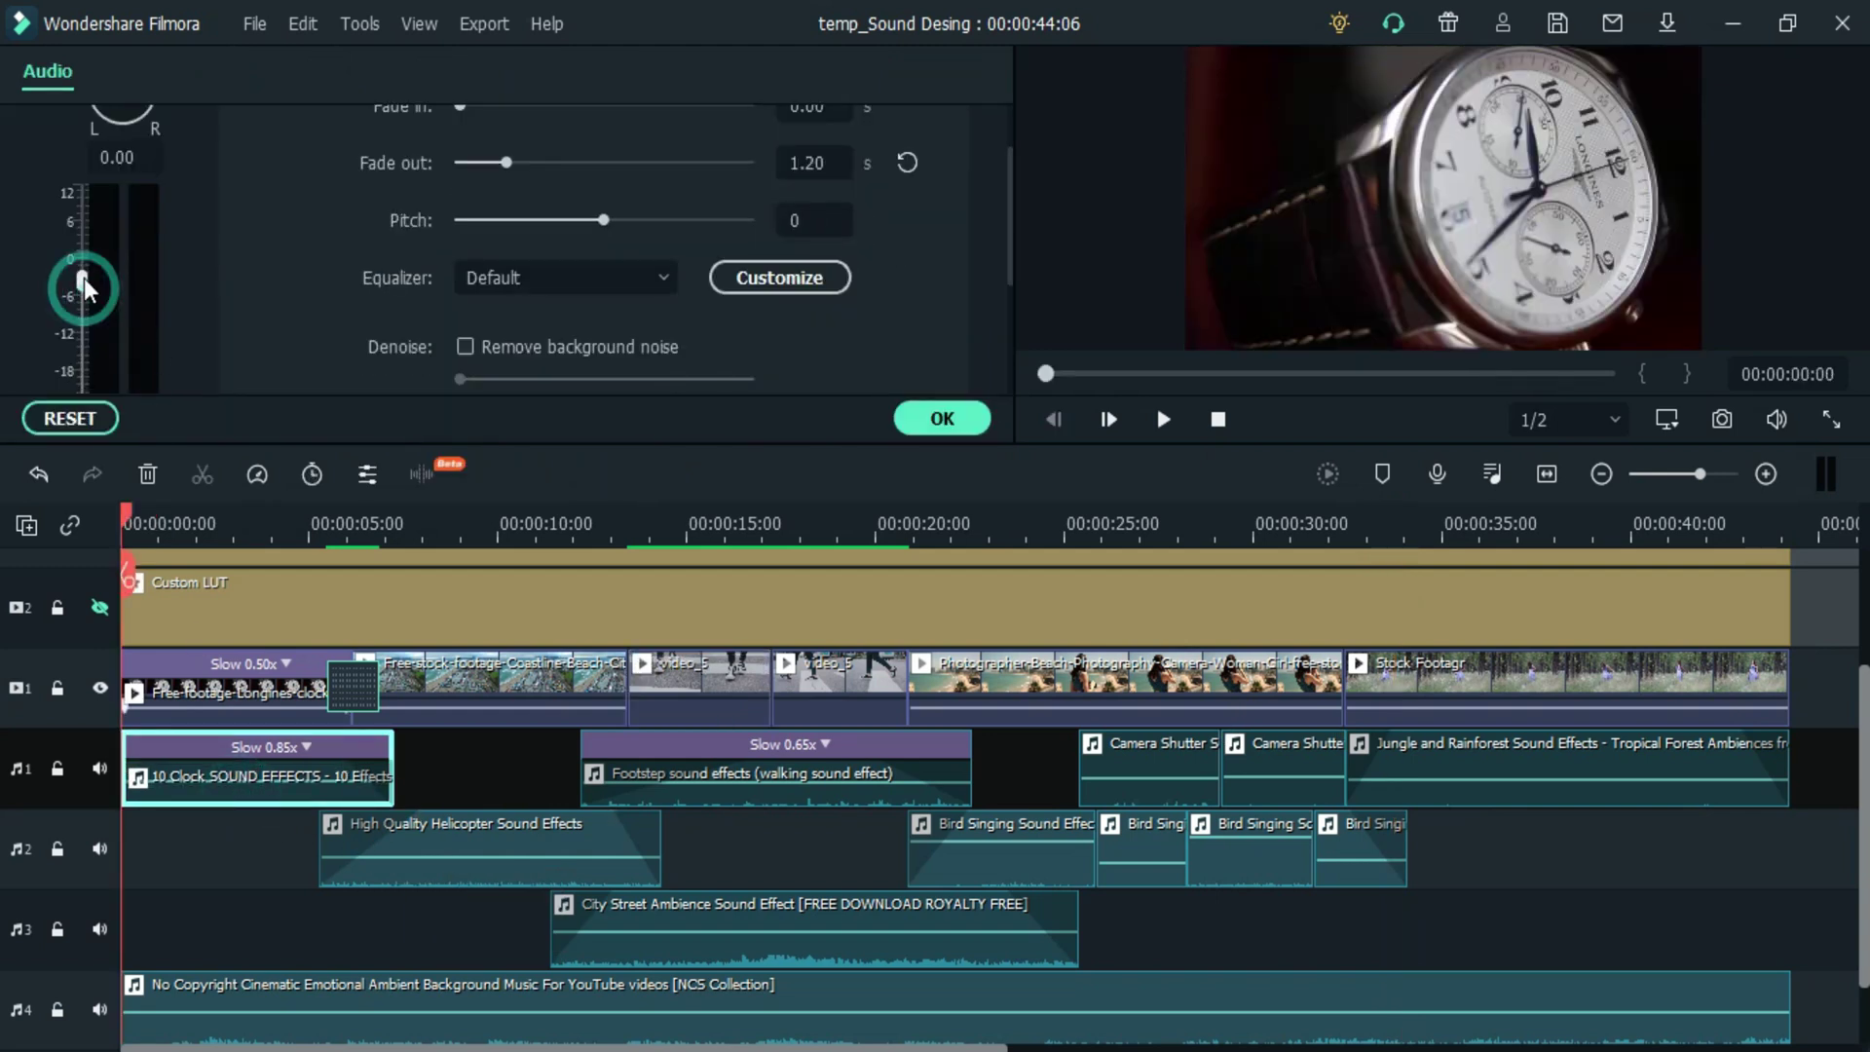
left_click(306, 1038)
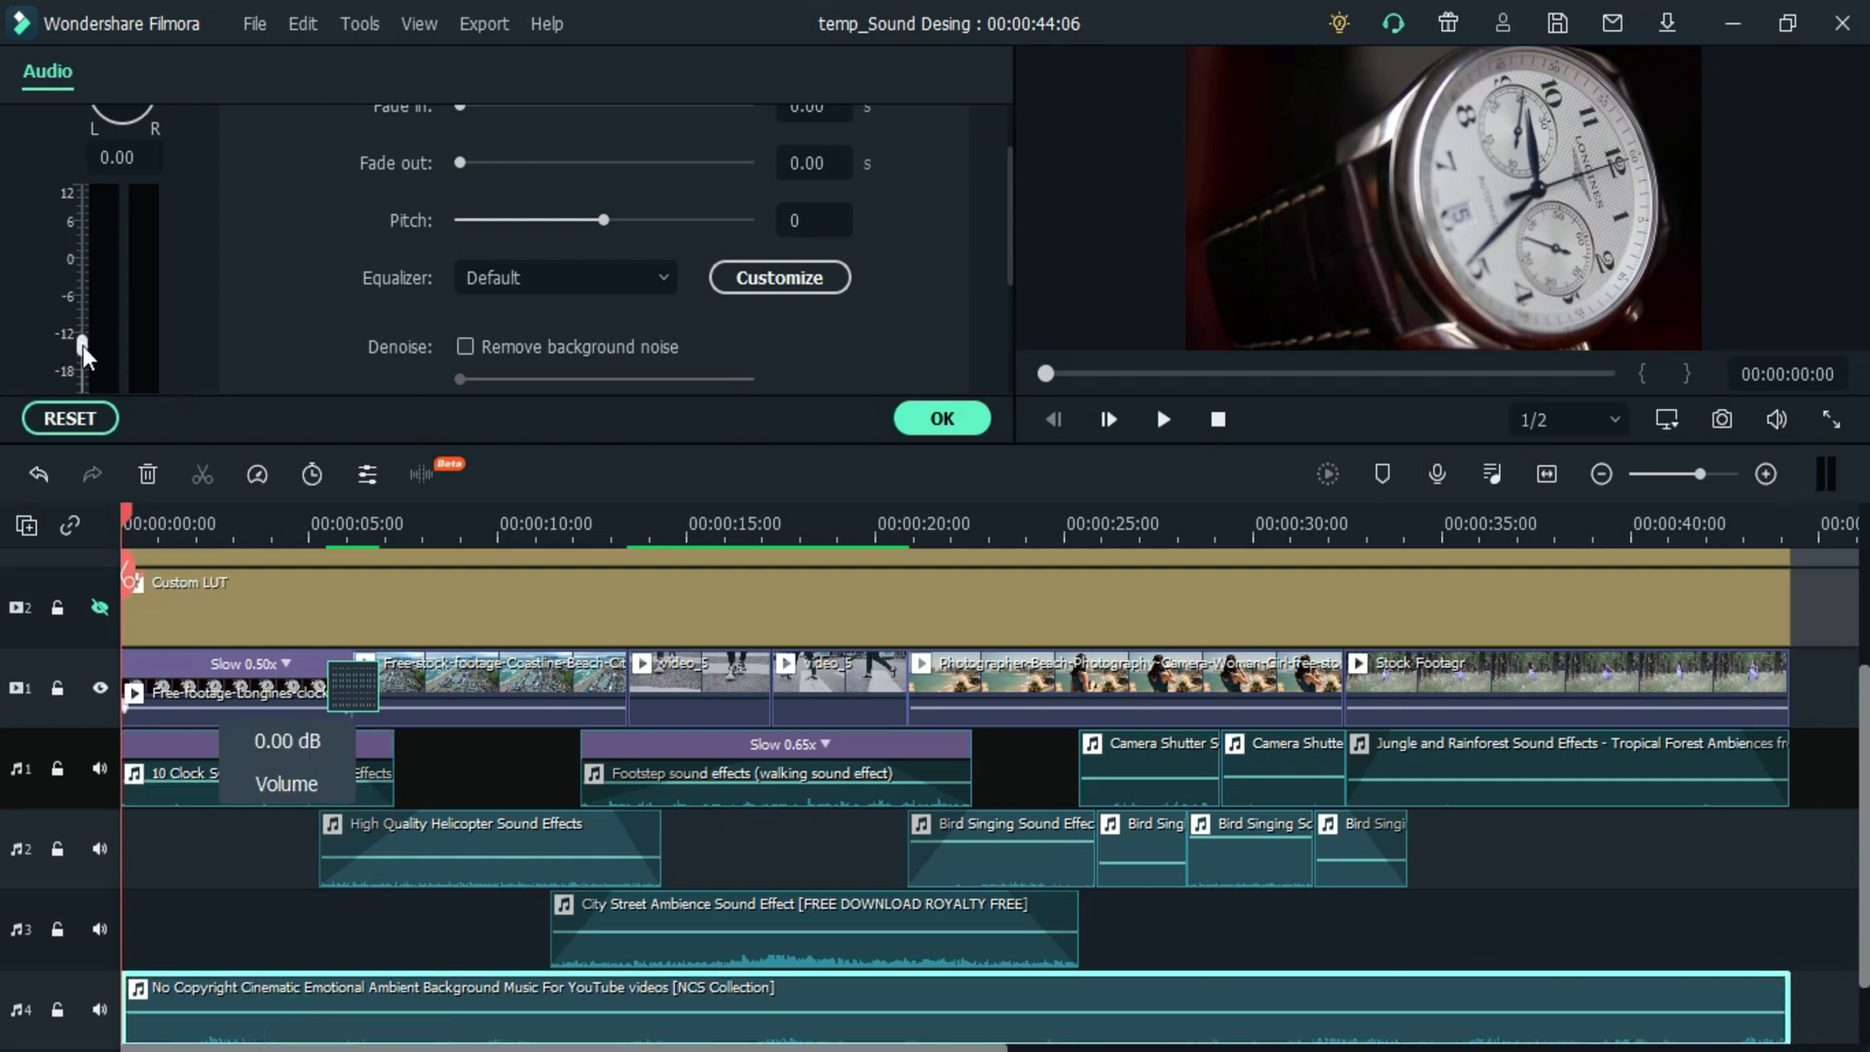
mouse_move(80, 325)
left_mouse_down()
mouse_move(84, 263)
mouse_move(91, 335)
left_mouse_up()
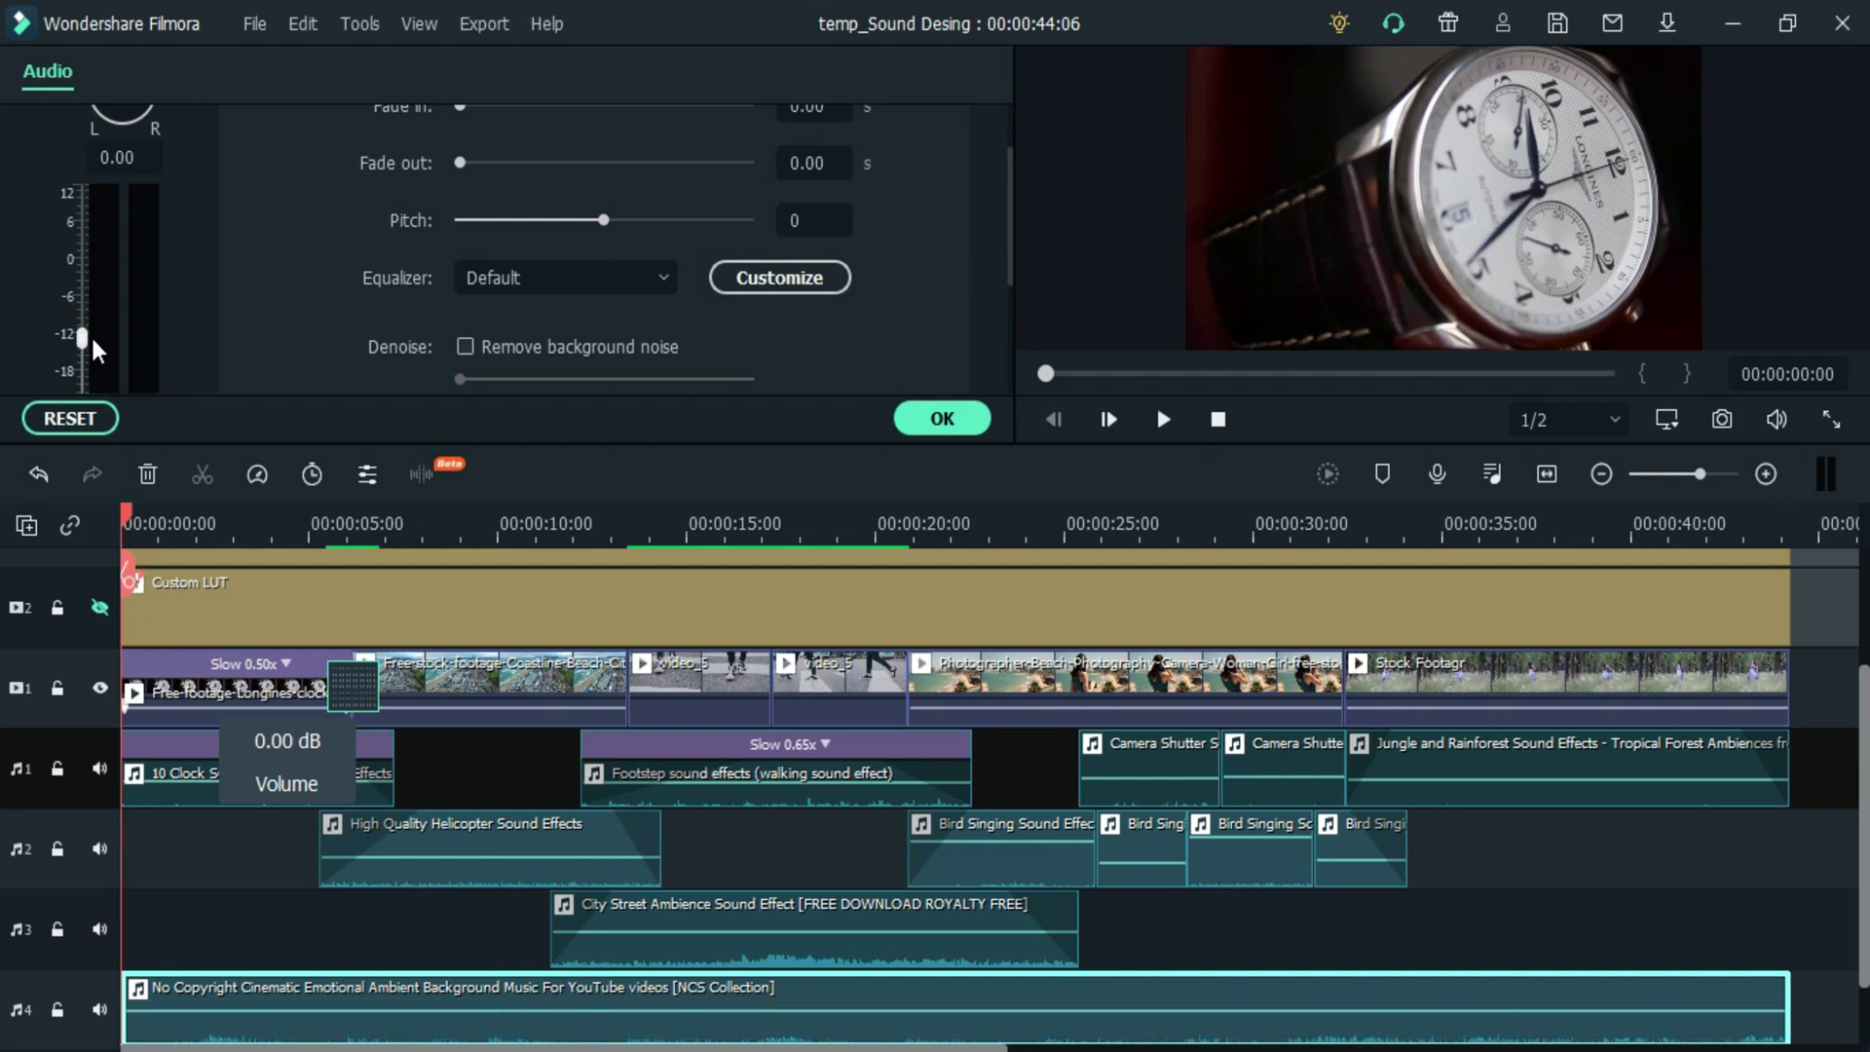
left_click(943, 418)
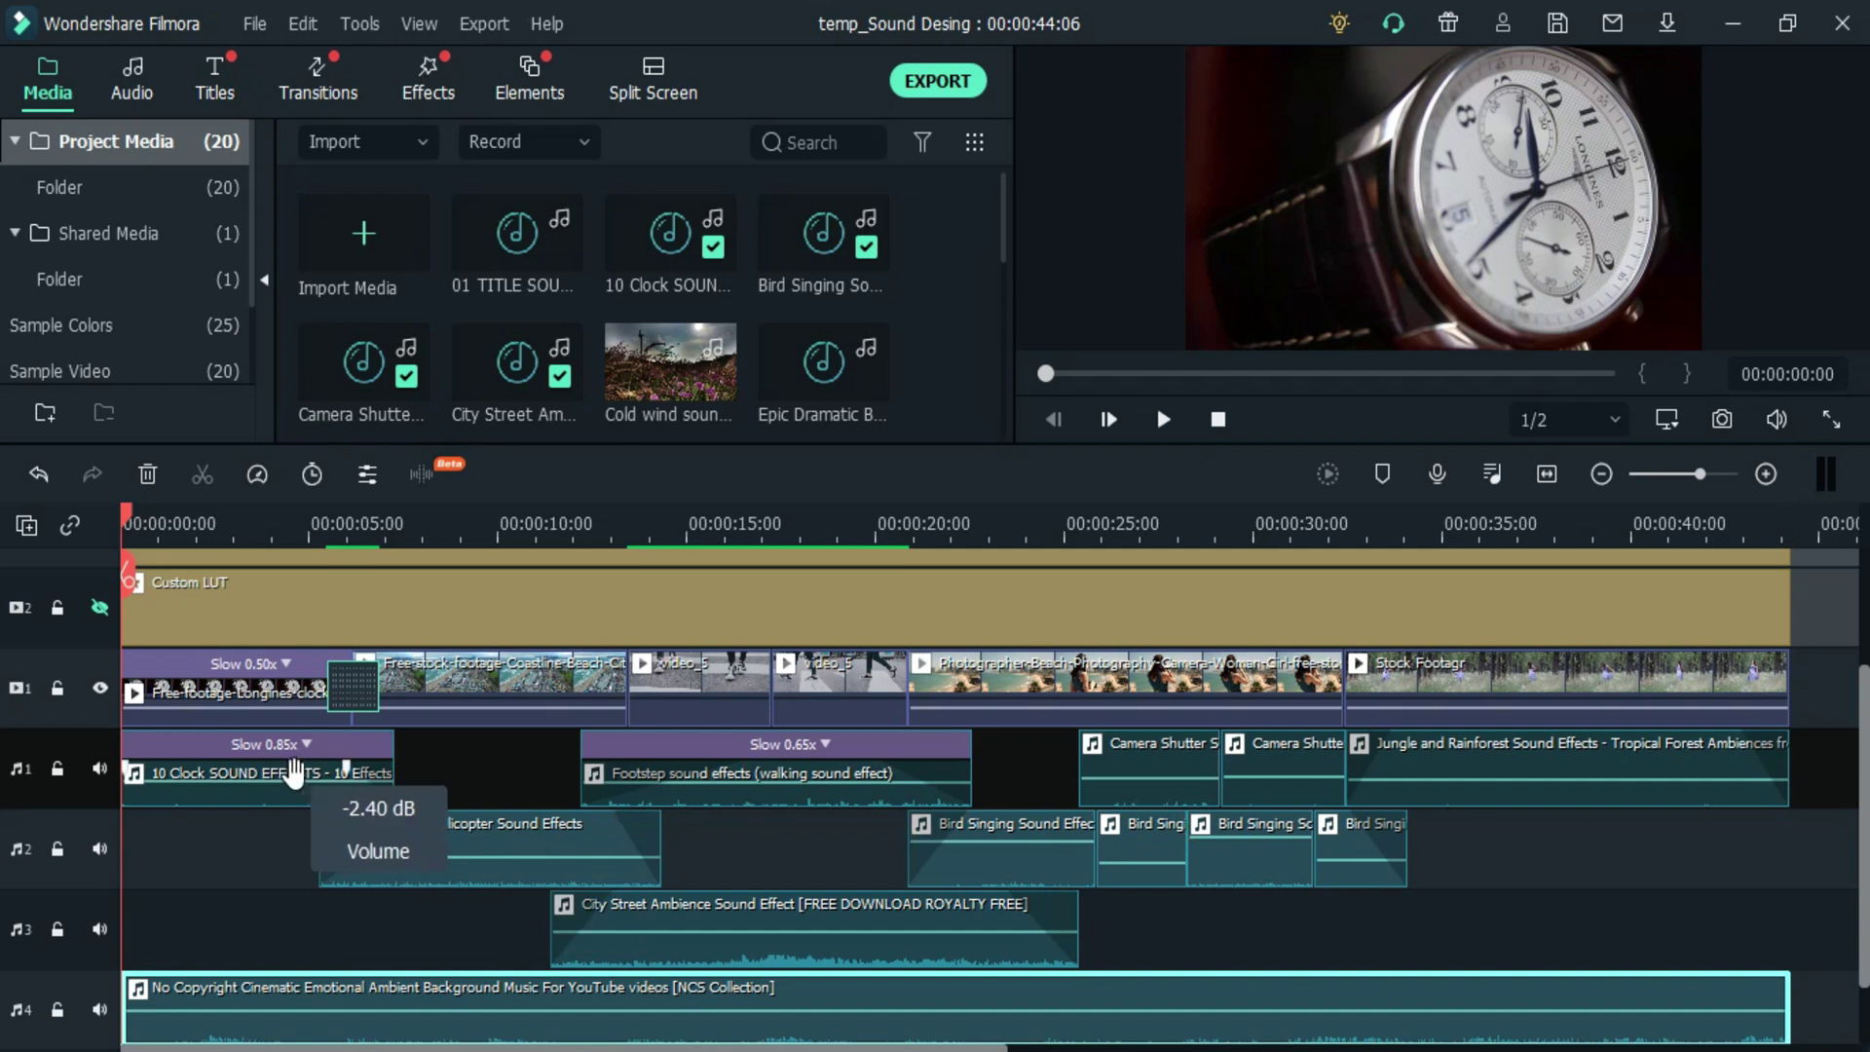
- Check fades on the Helicopter, Footstep and City Street Ambience clips (1.64 s in, 1.84 s out)
double_click(291, 790)
scroll(496, 213, "up", 2)
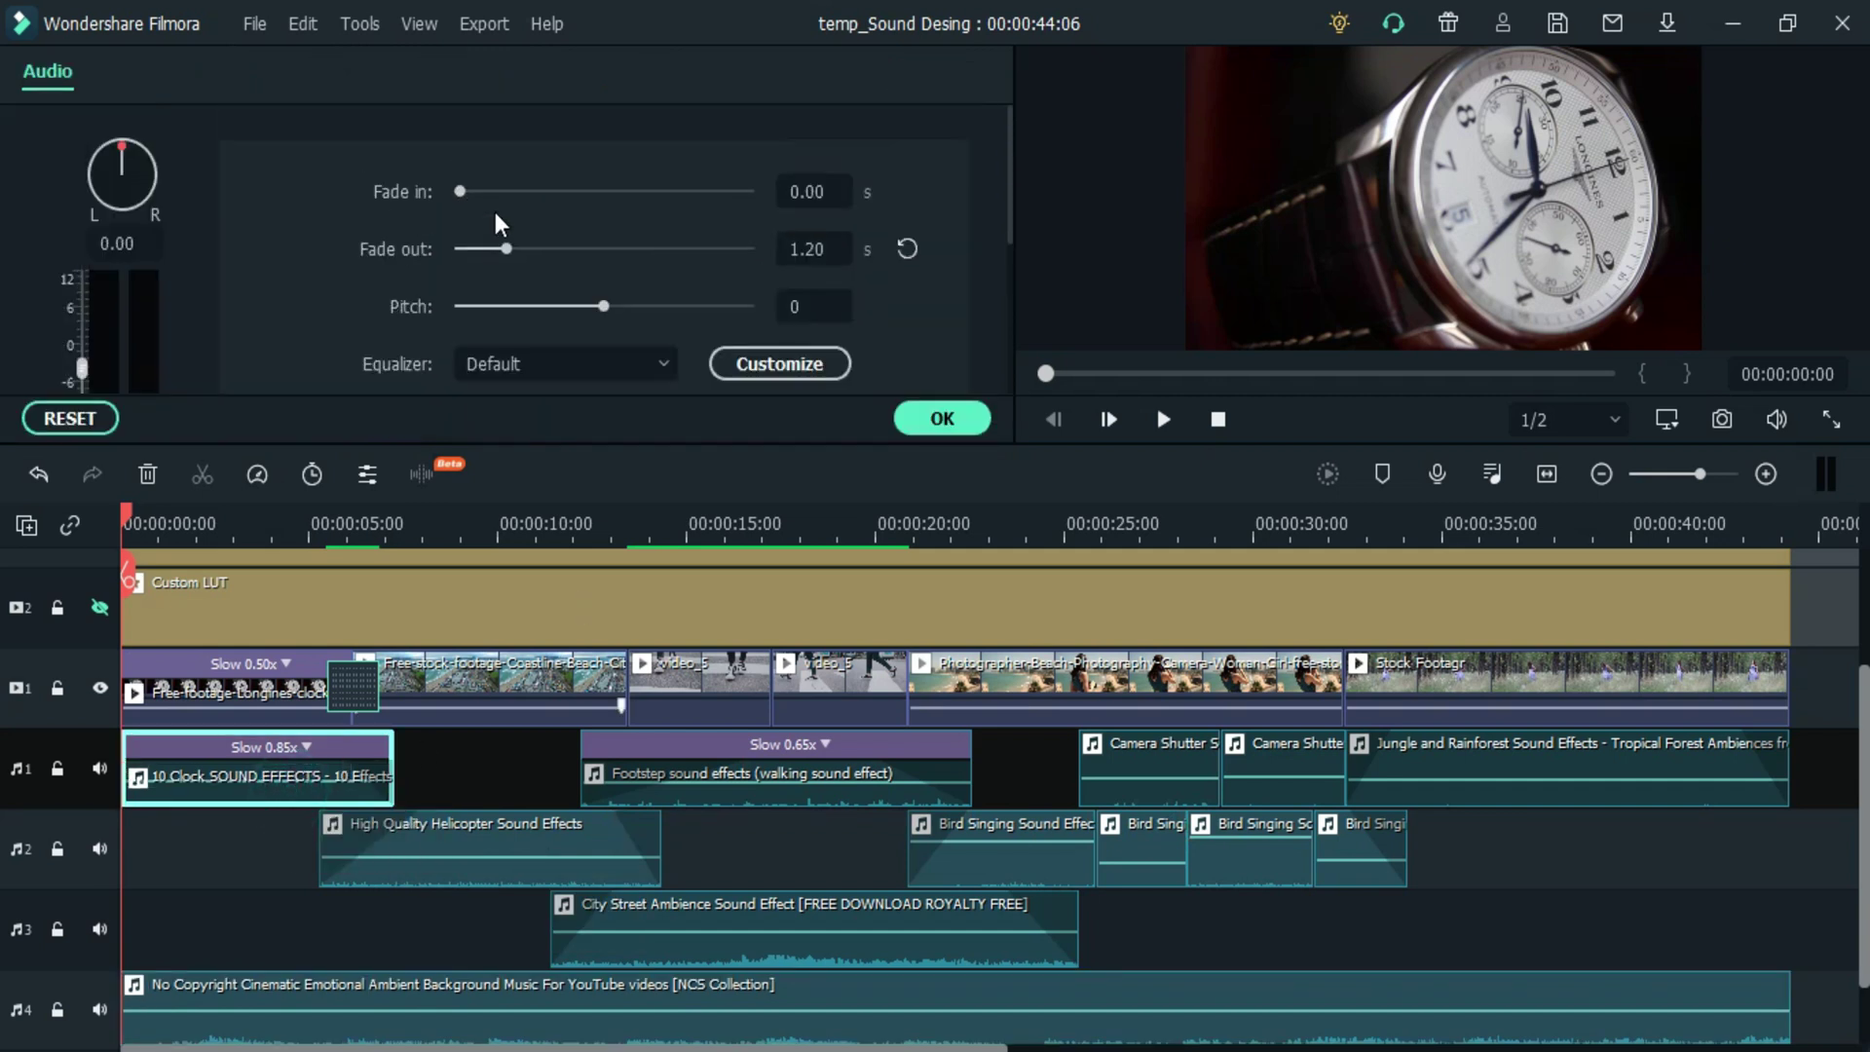
left_click(497, 515)
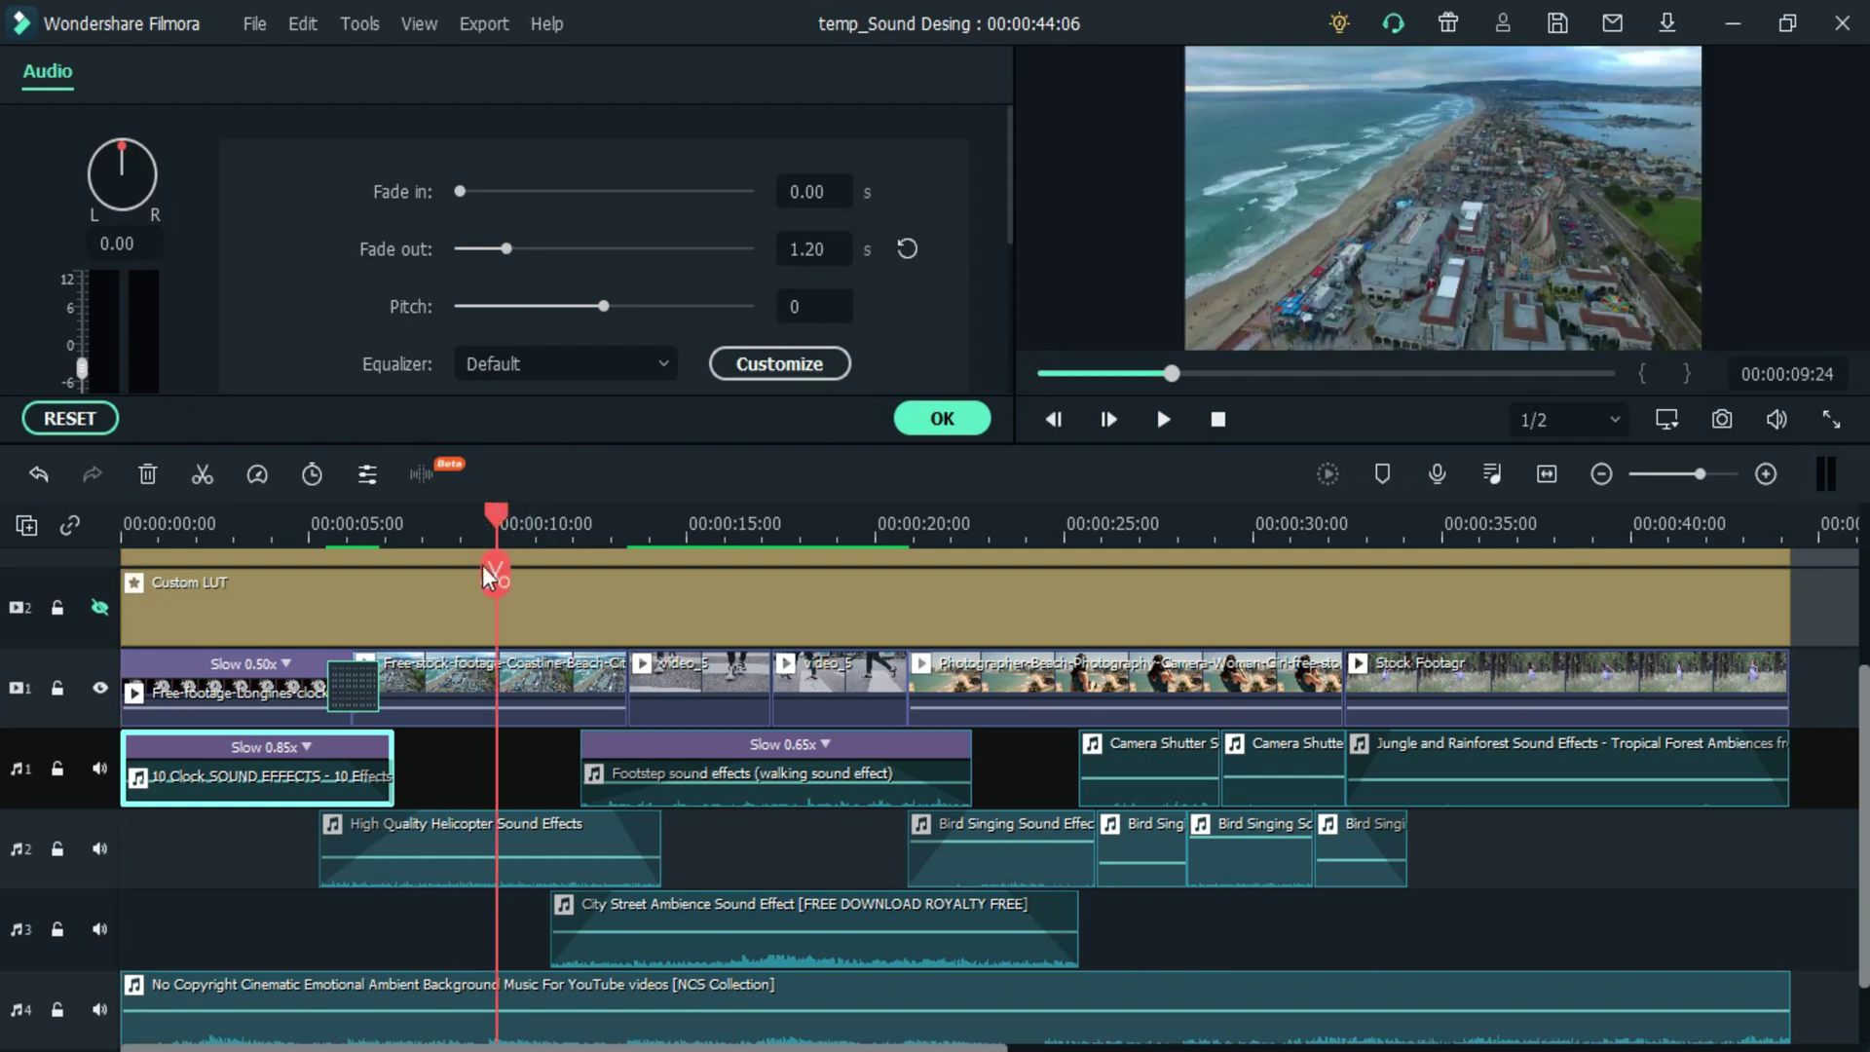
left_click(555, 859)
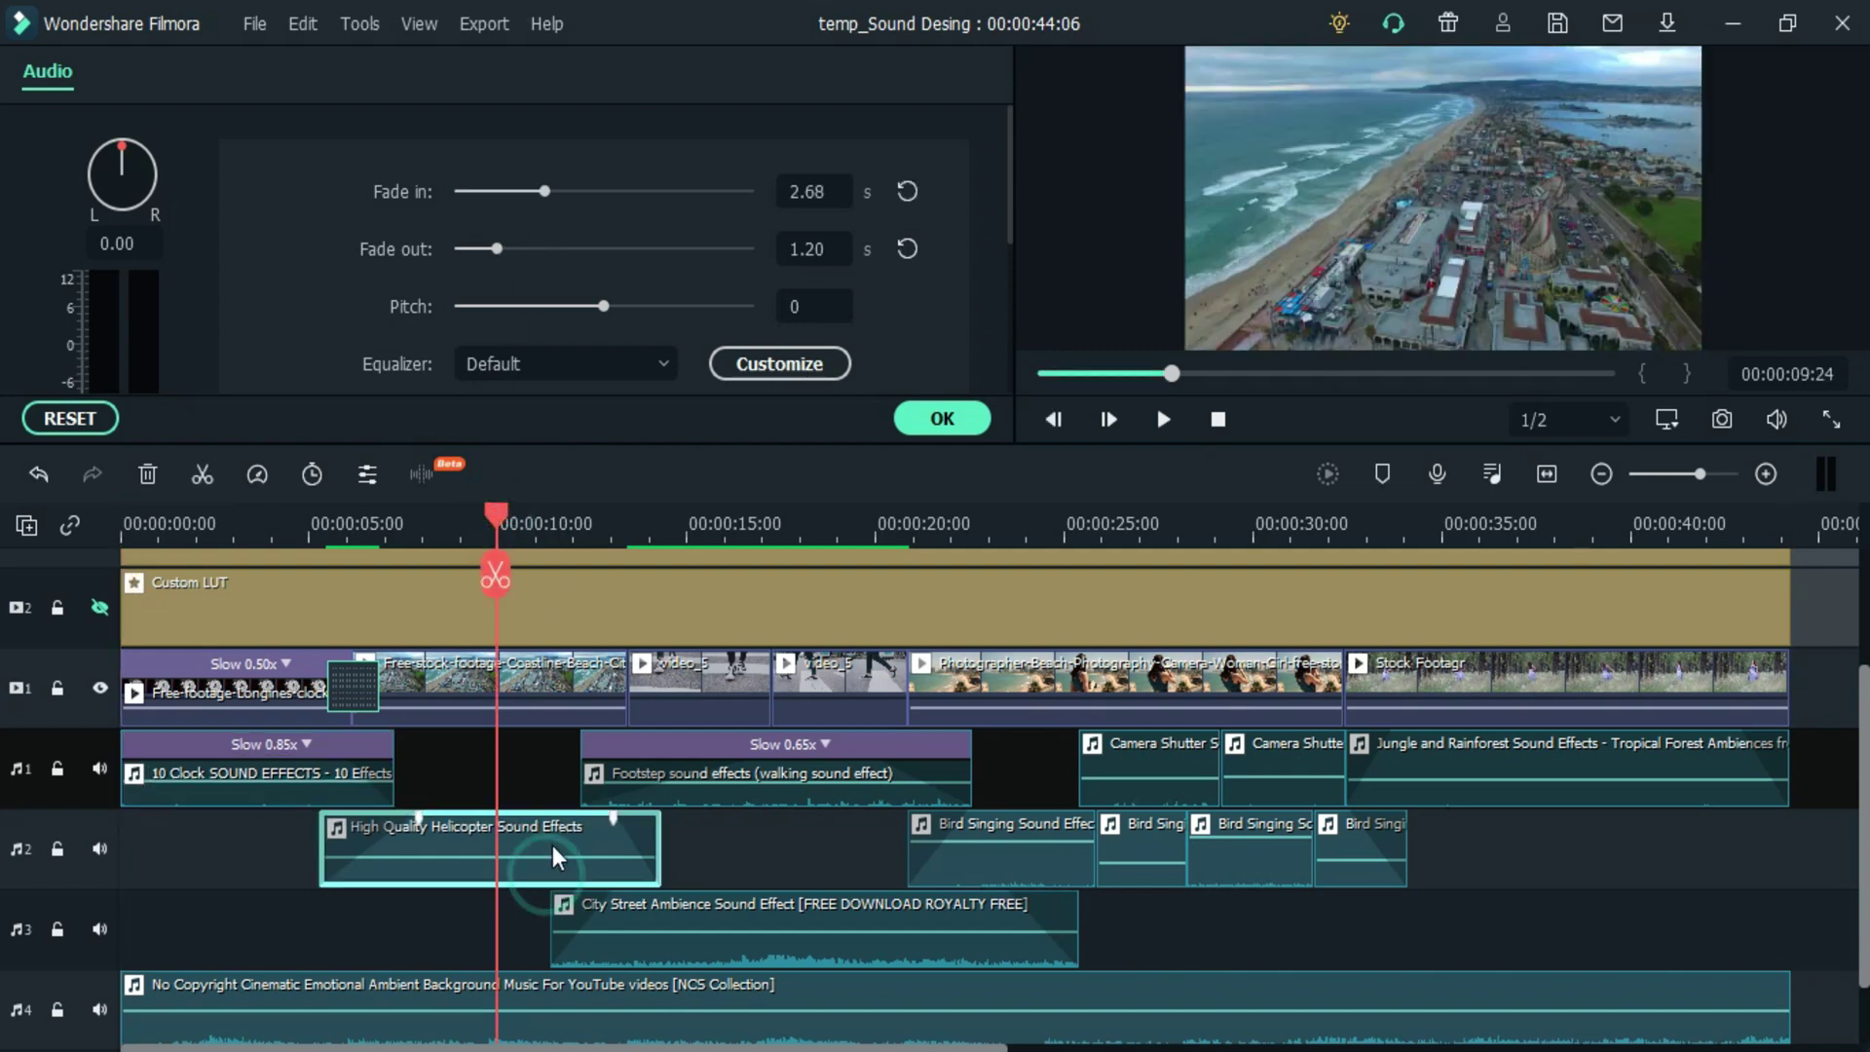
left_click(709, 511)
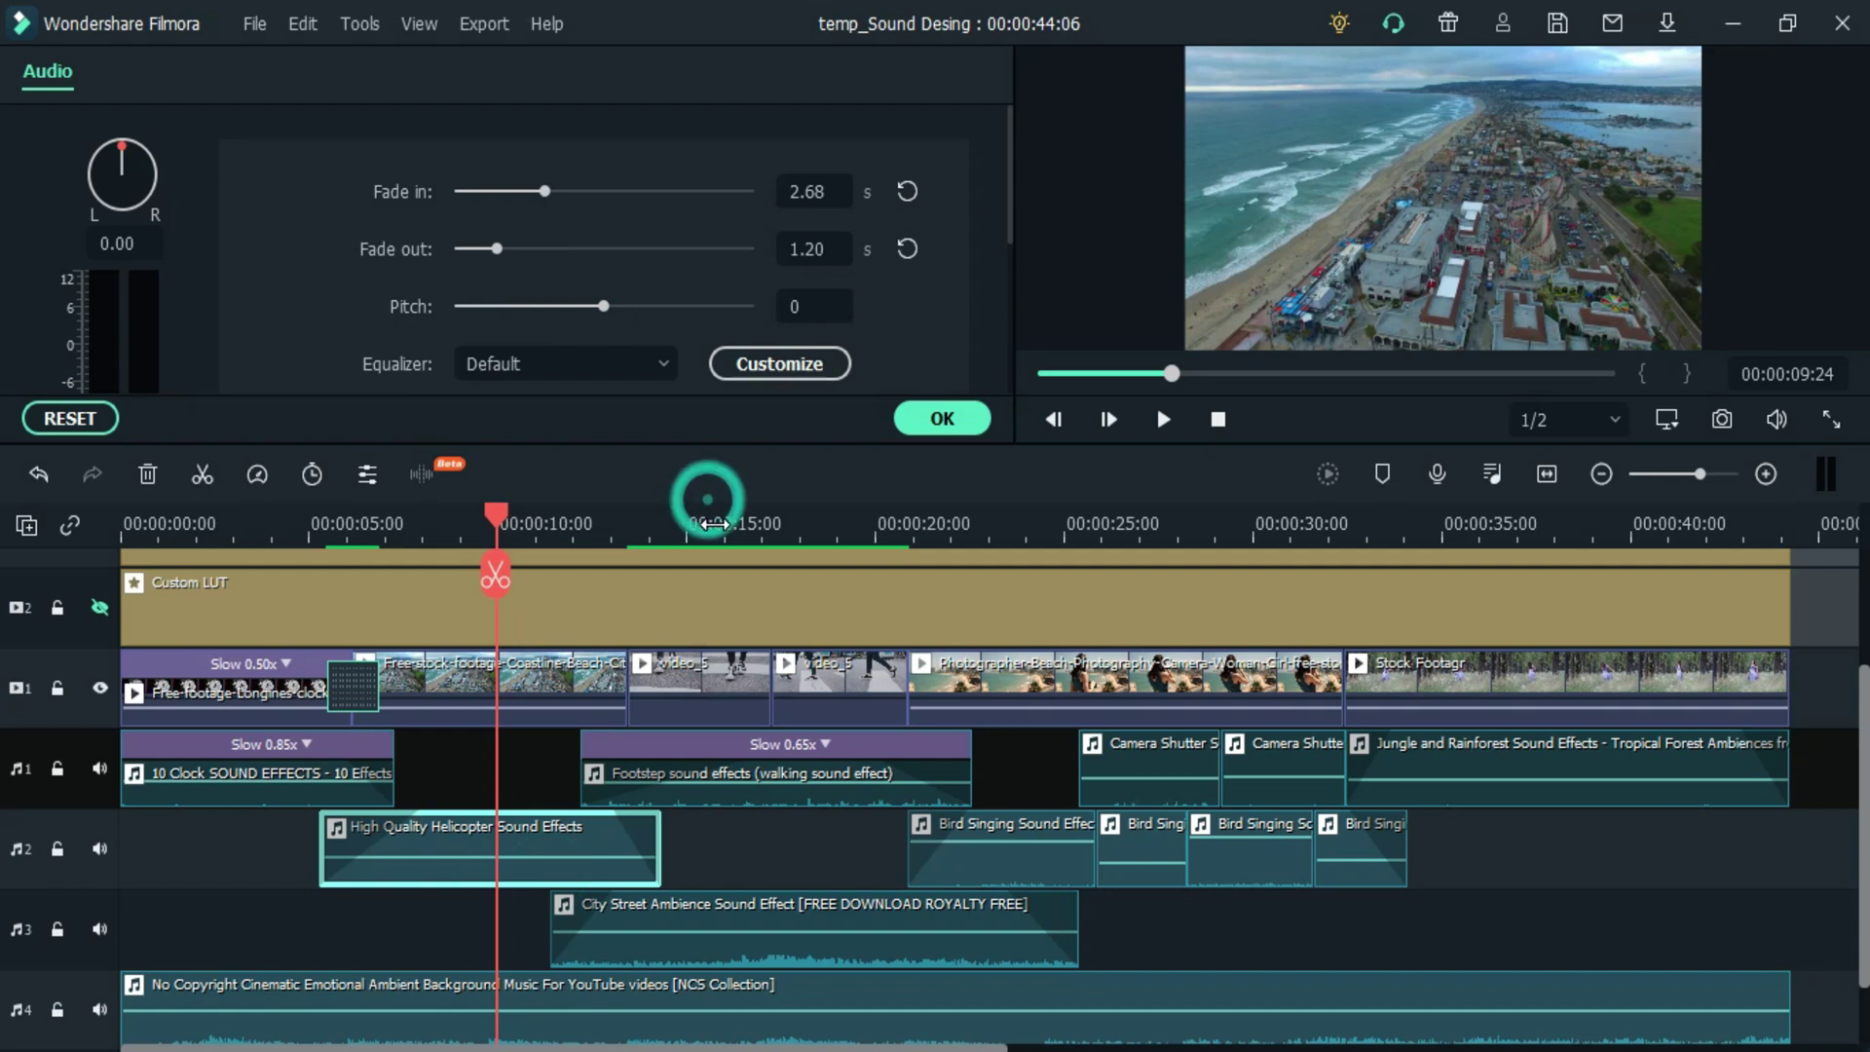
left_click(777, 799)
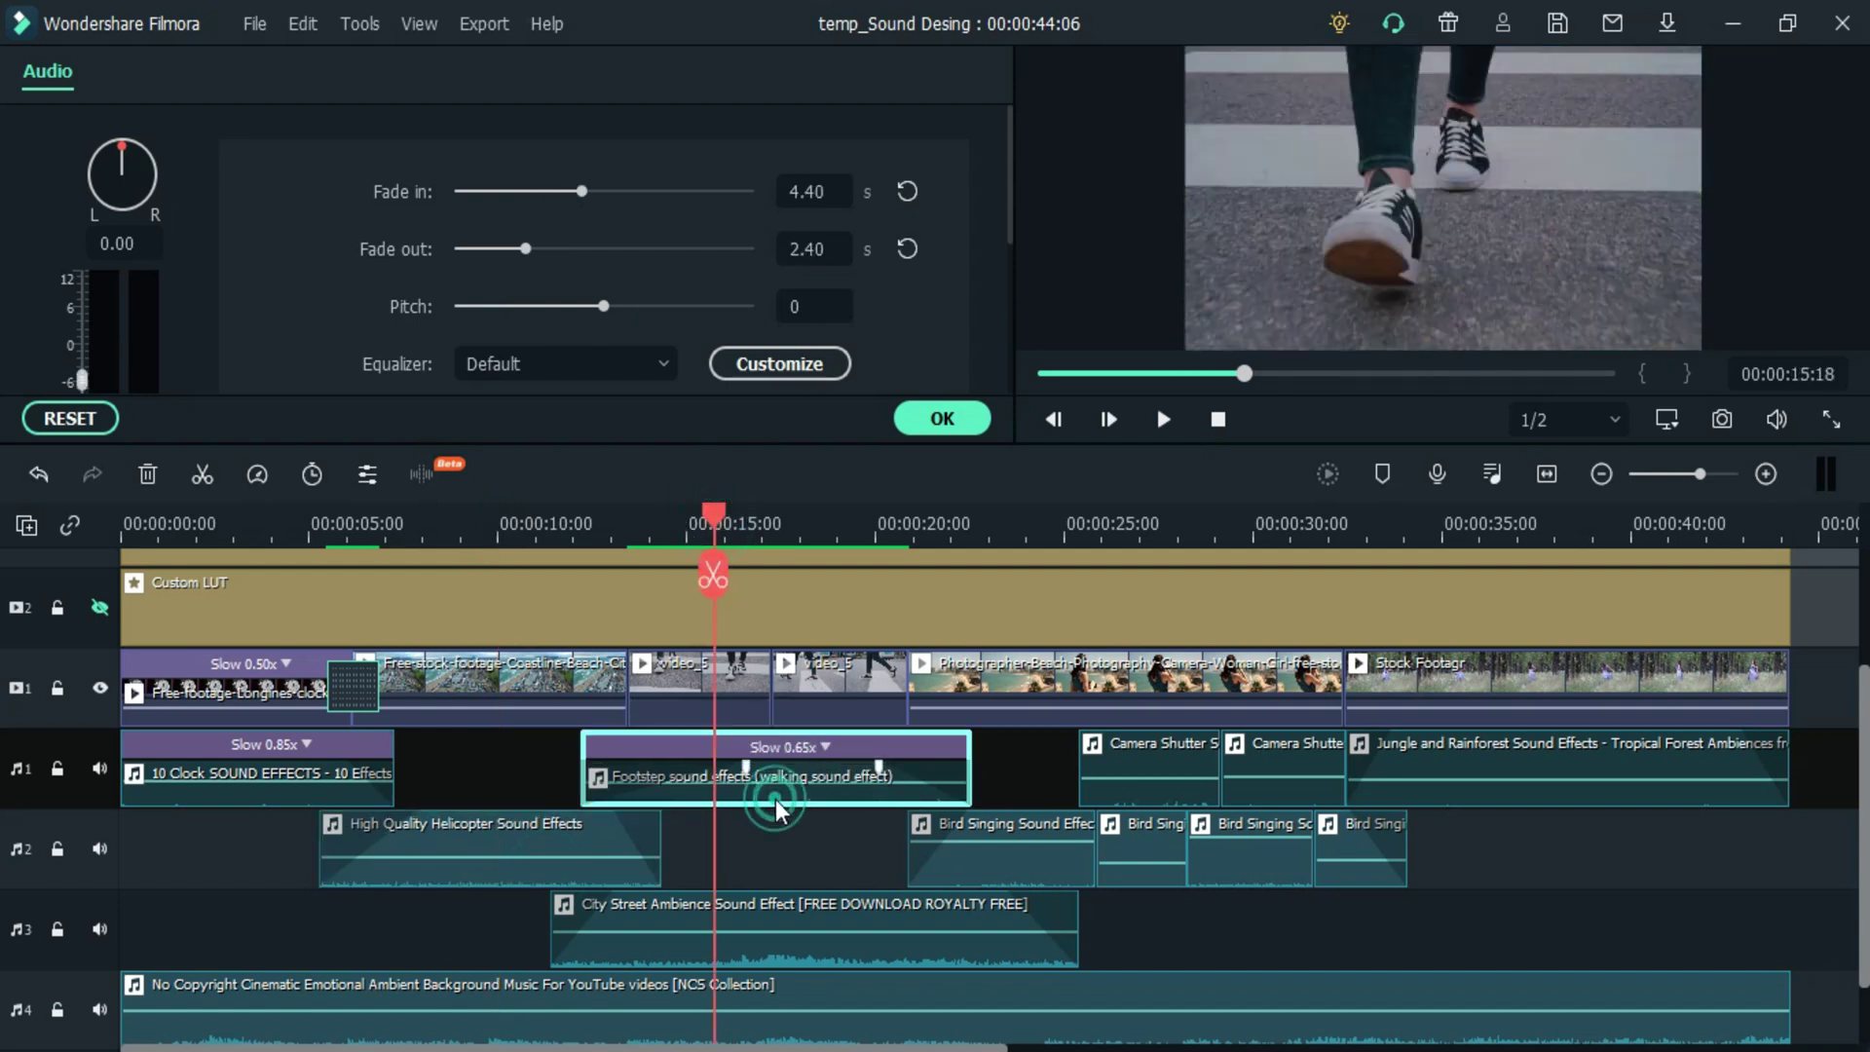
left_click(770, 951)
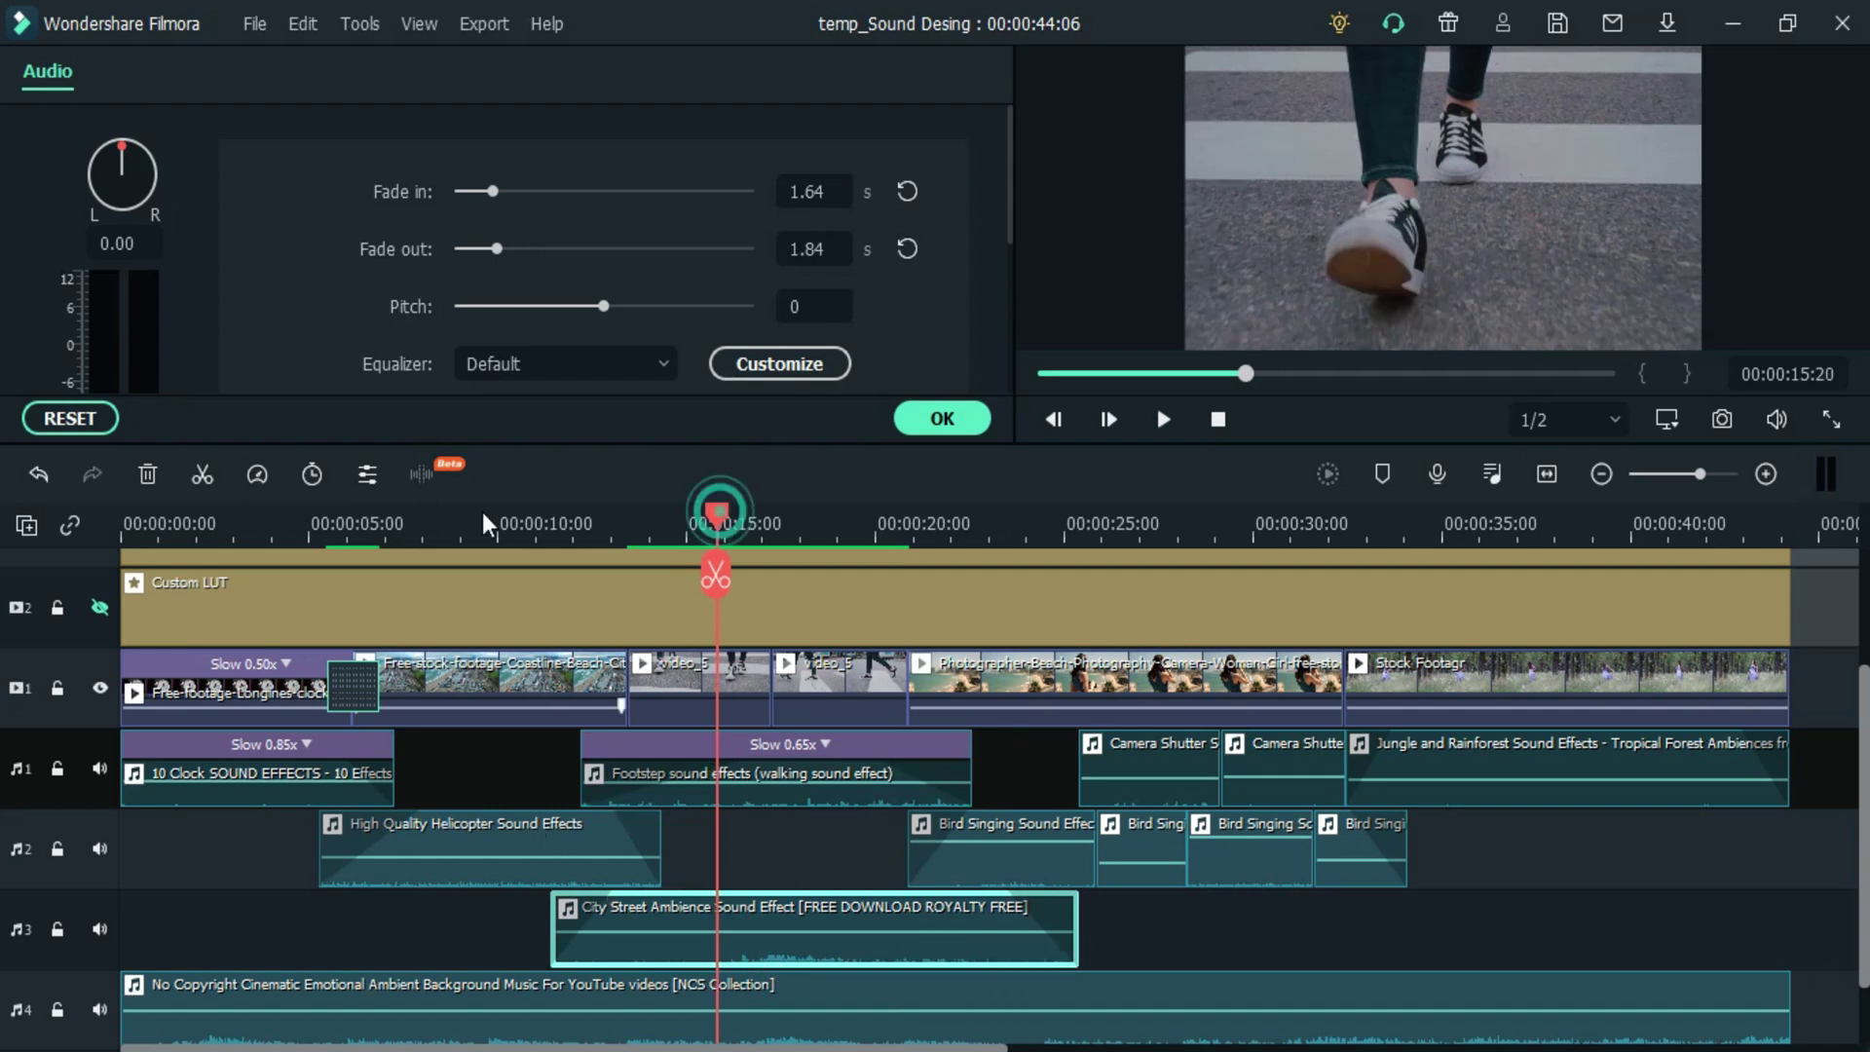
- Rewind, re-enable the Custom LUT track, open its effect settings and play from the start
left_click_drag(724, 512, 32, 535)
left_click(103, 611)
left_click(239, 611)
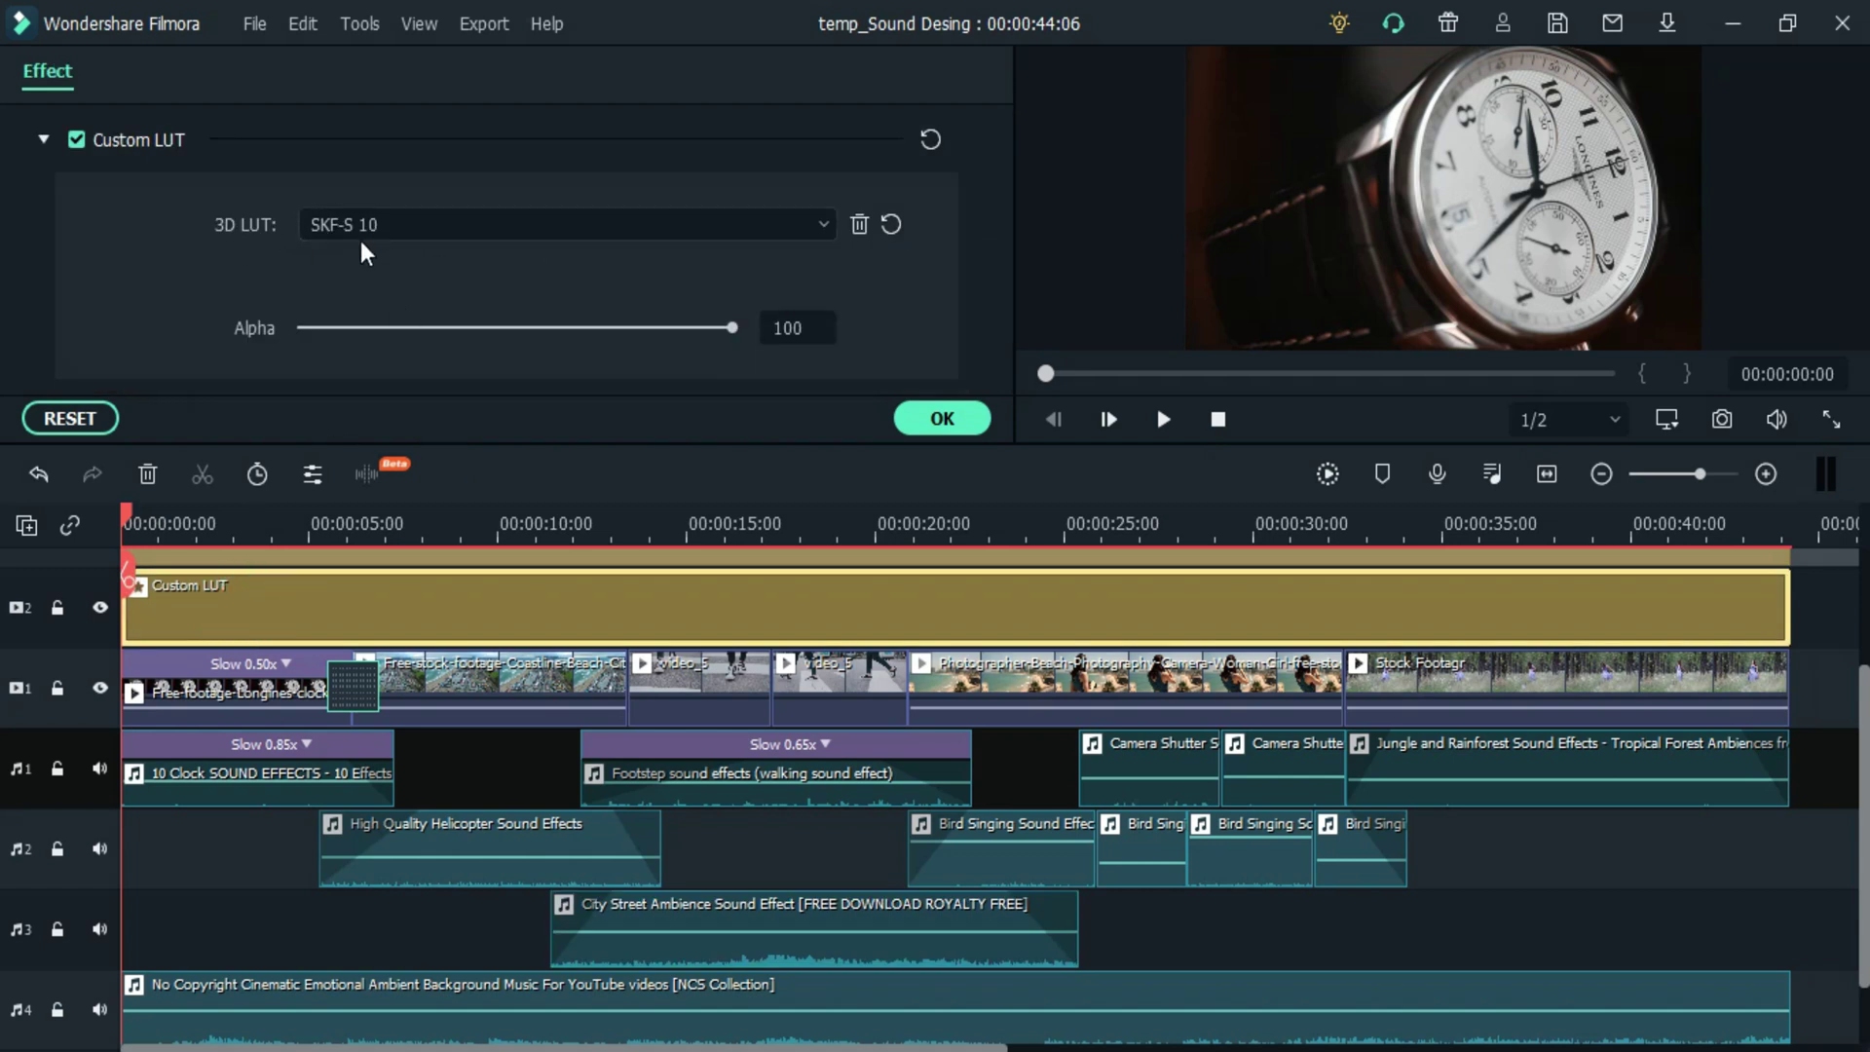
scroll(267, 883, "down", 1)
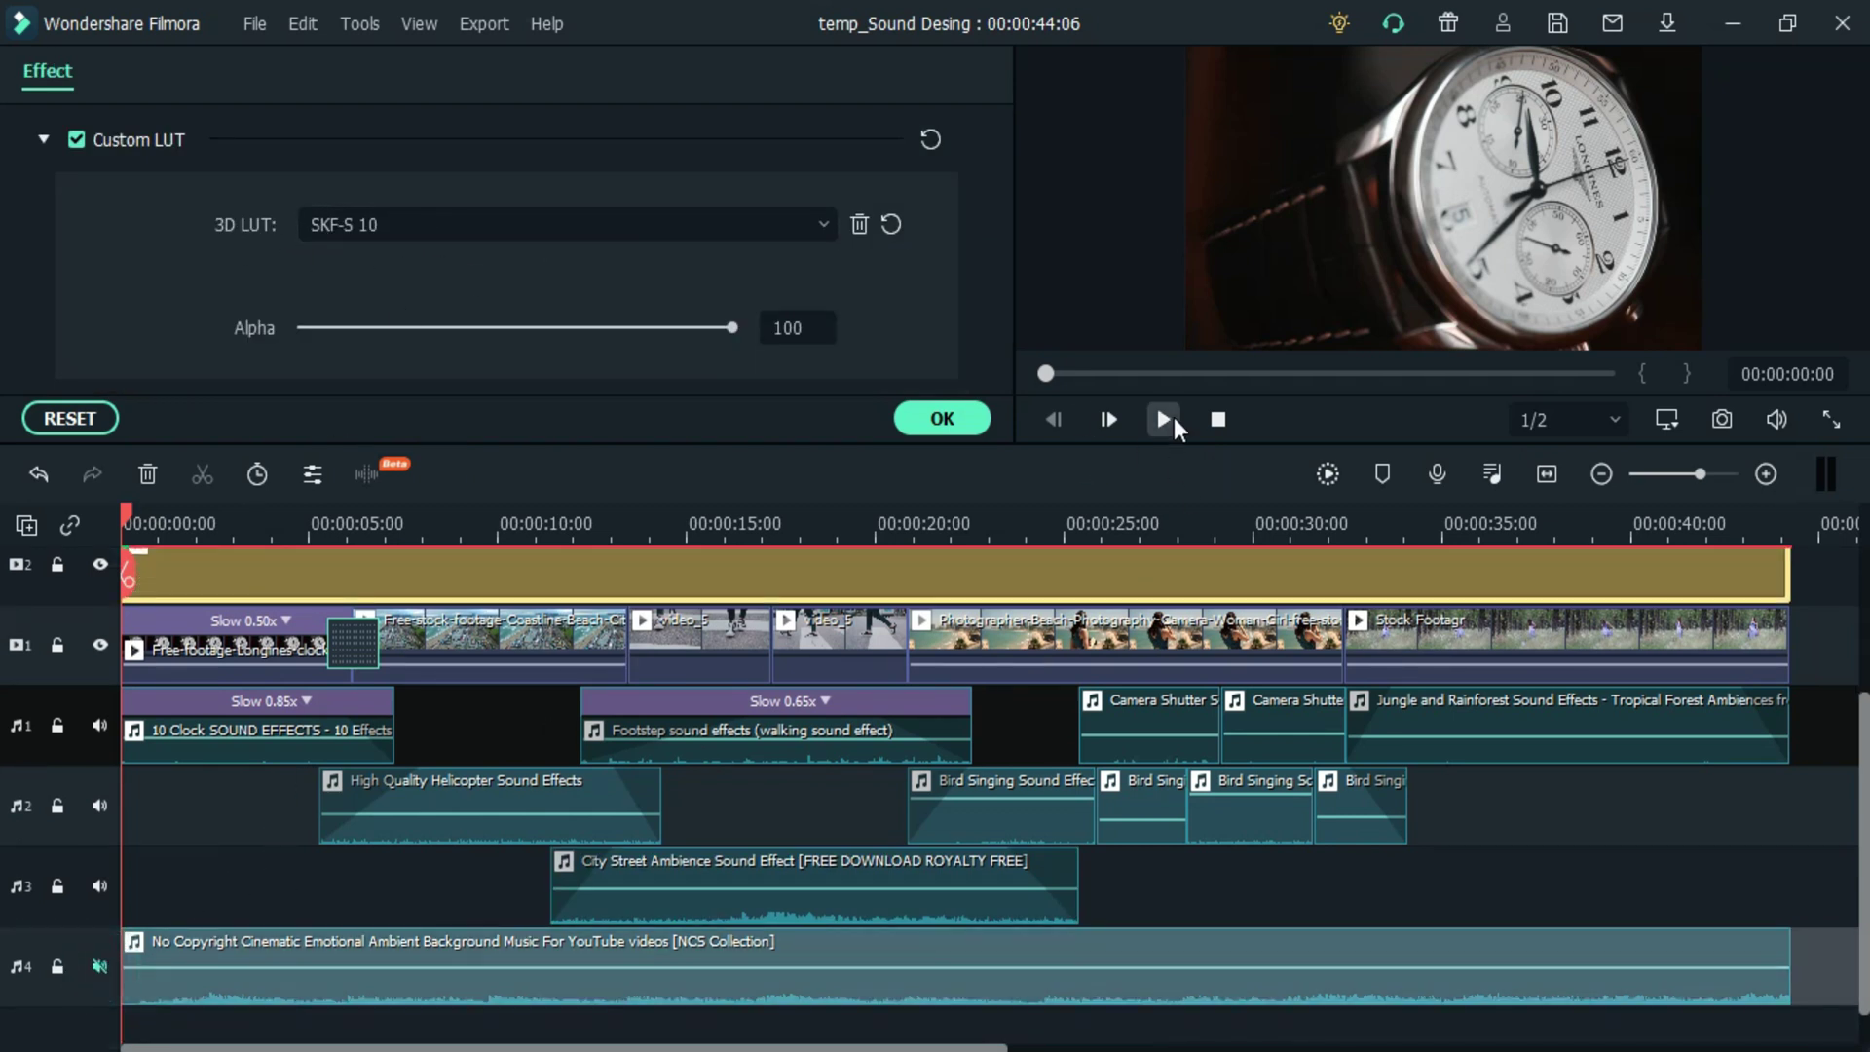
left_click(1168, 417)
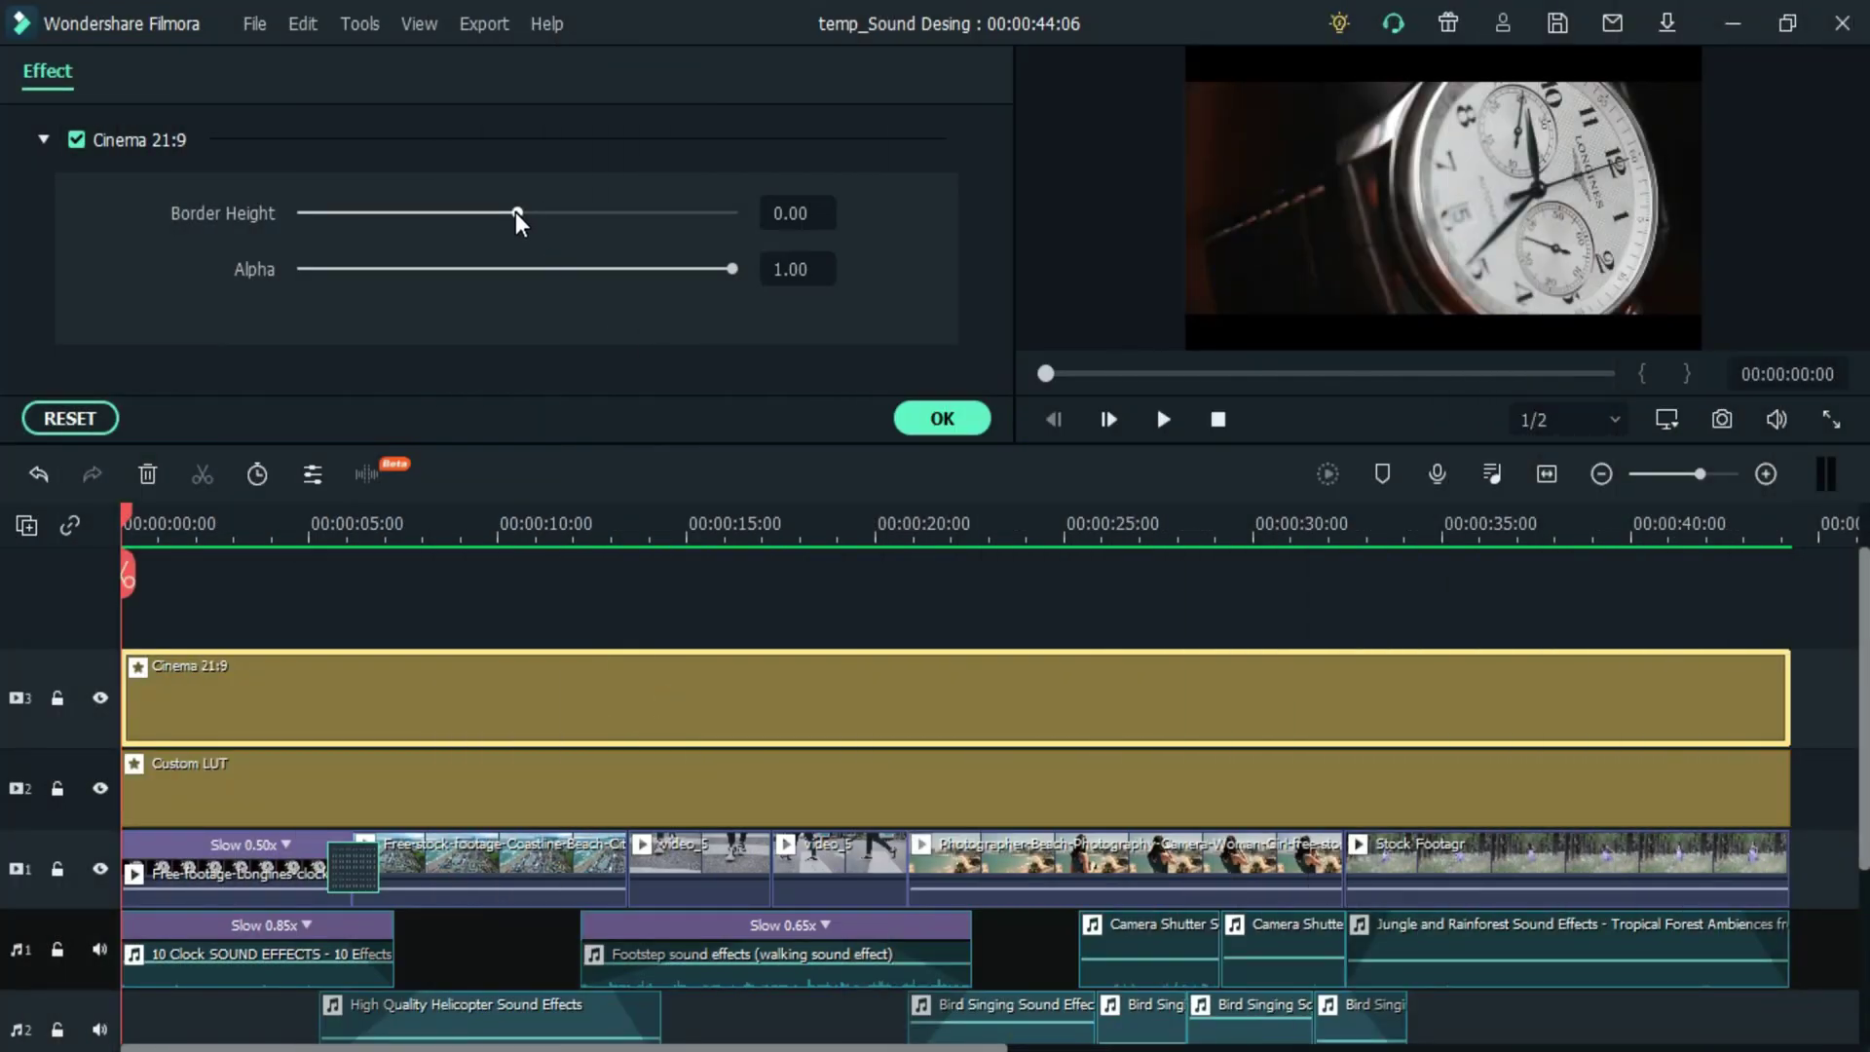
- Lower the Cinema 21:9 Border Height slider to change the black bar height
left_click_drag(517, 213, 403, 216)
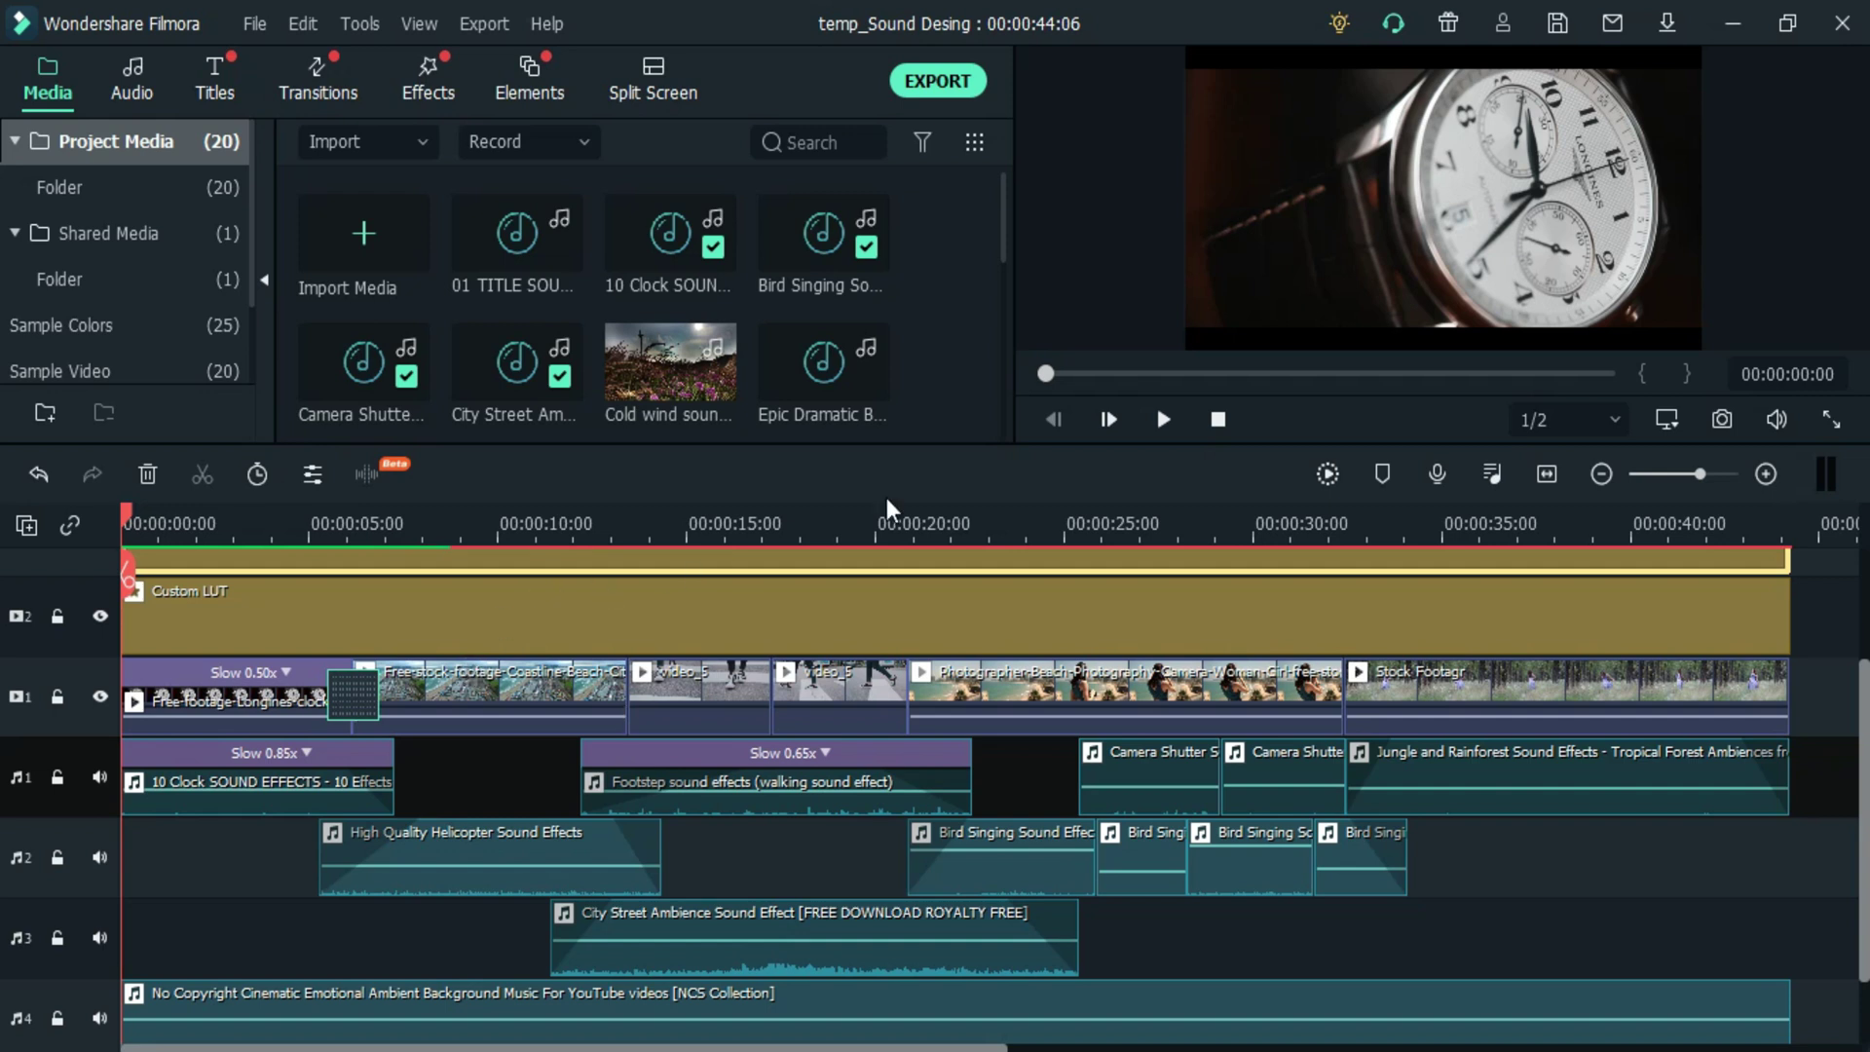
scroll(844, 490, "up", 2)
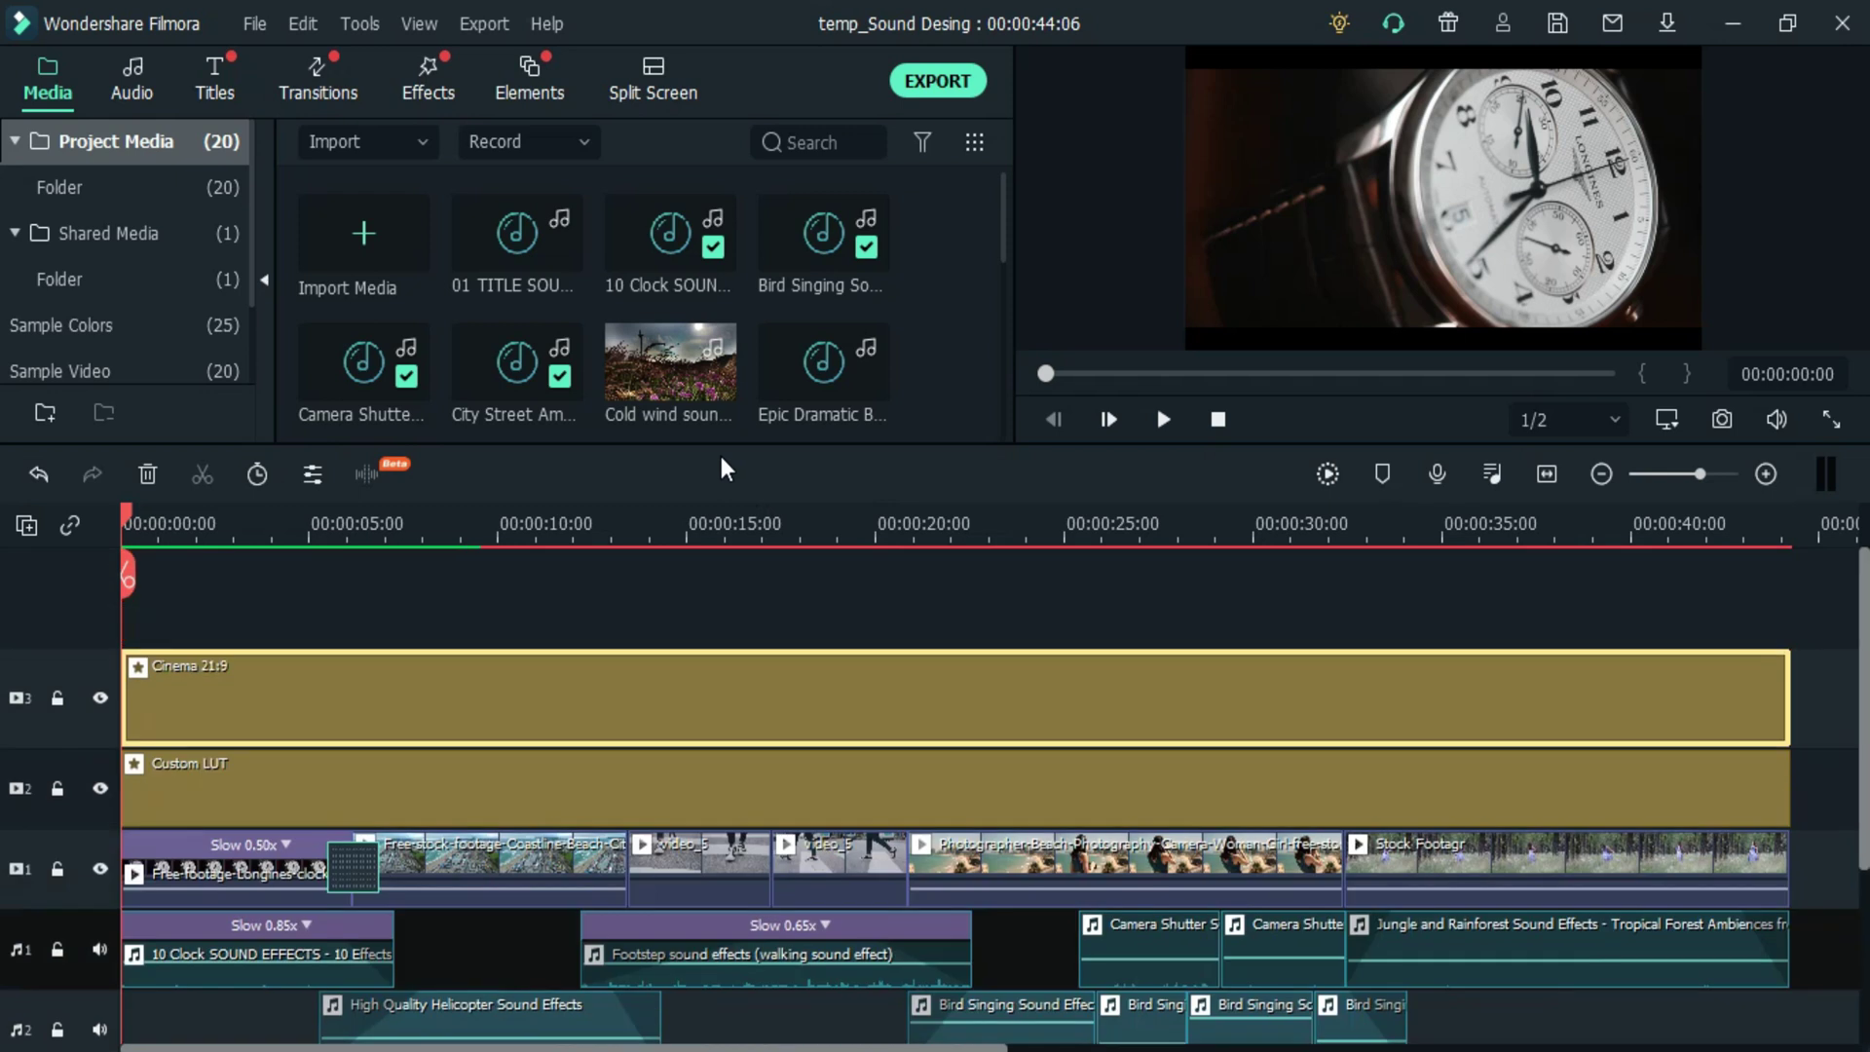
scroll(720, 469, "down", 3)
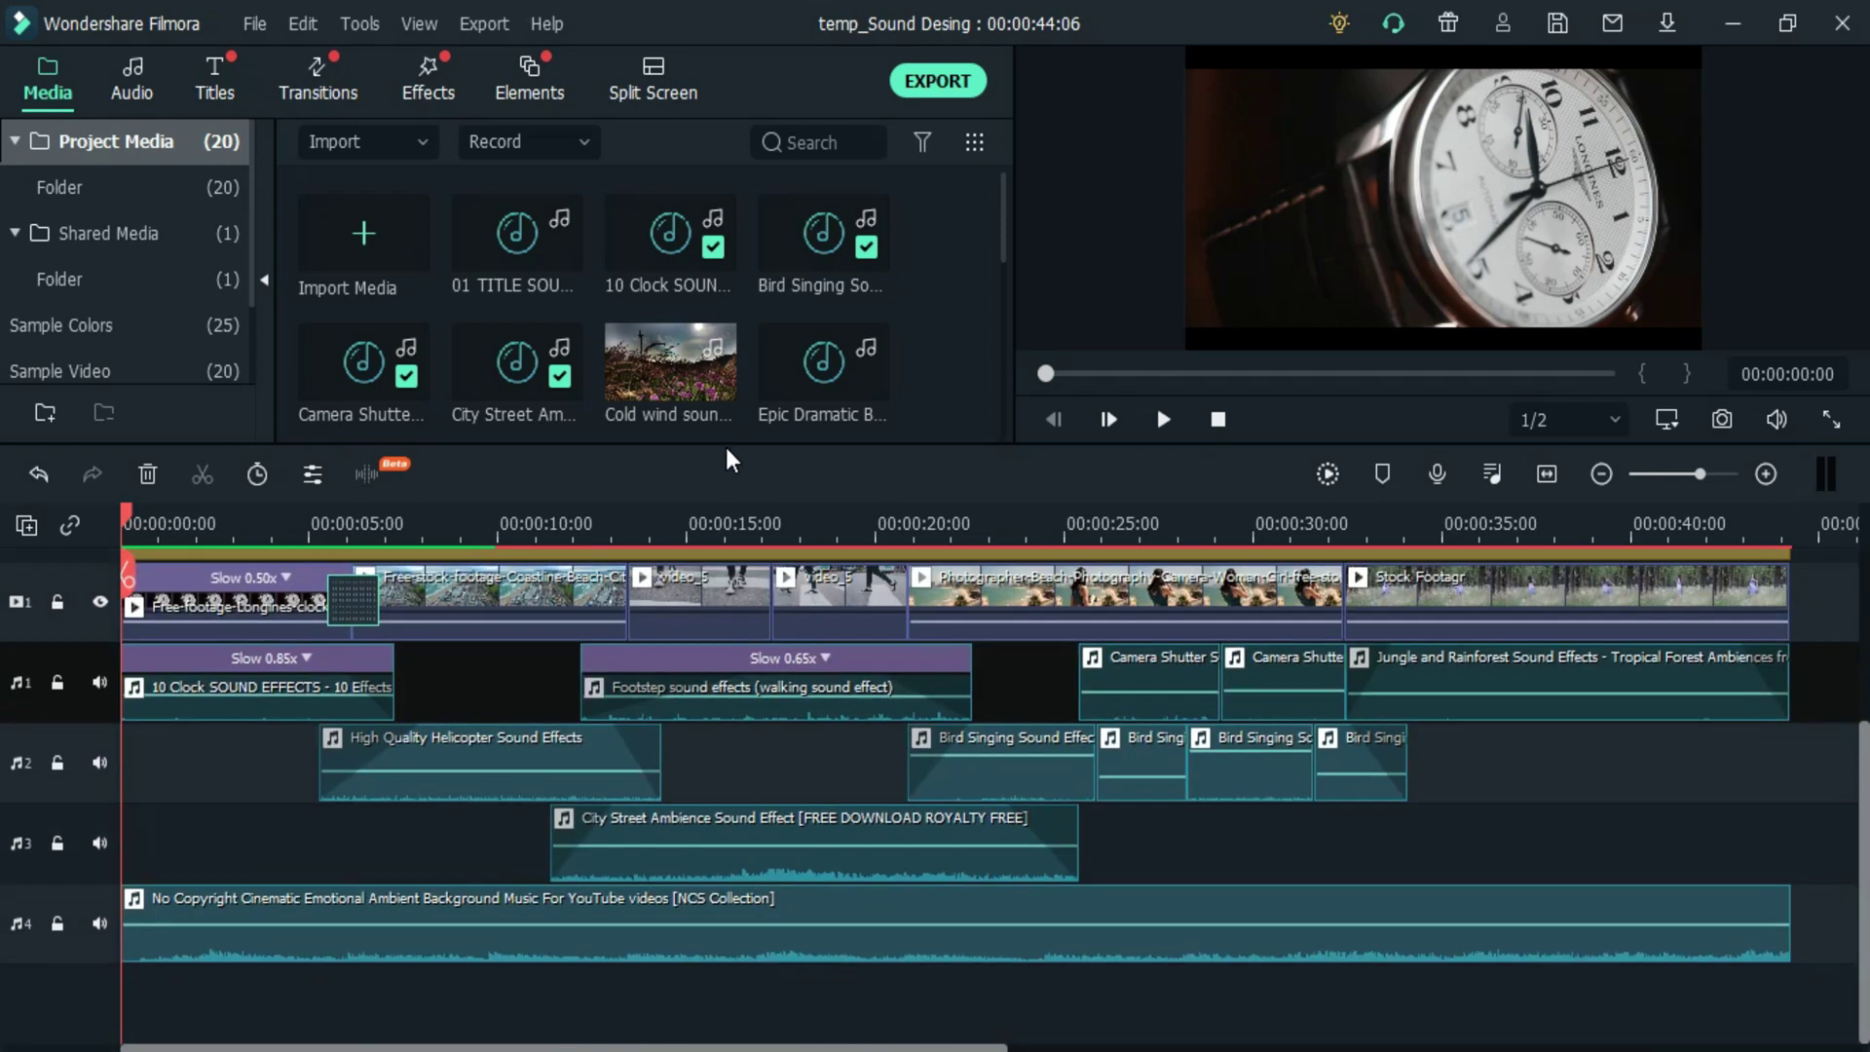